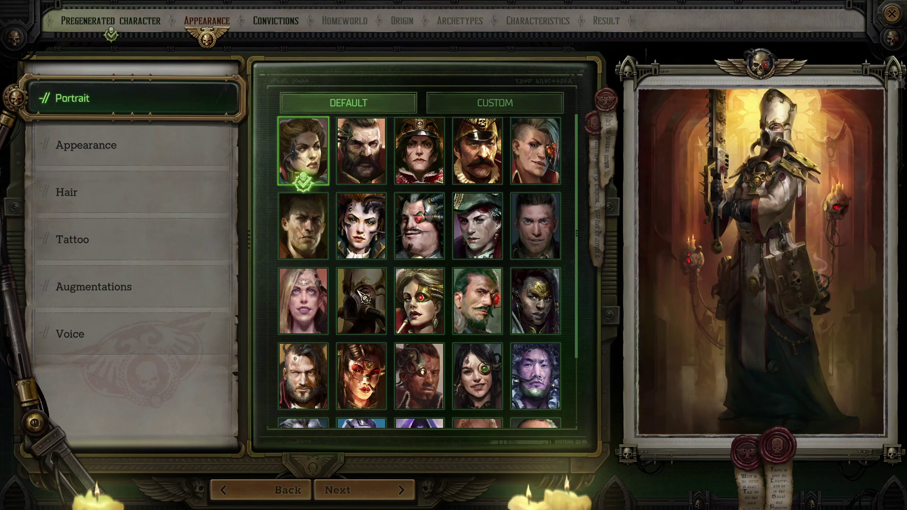
Select the blank 260×336 PNG custom portrait slot in Rogue Trader and open its portrait folder
left_click(456, 111)
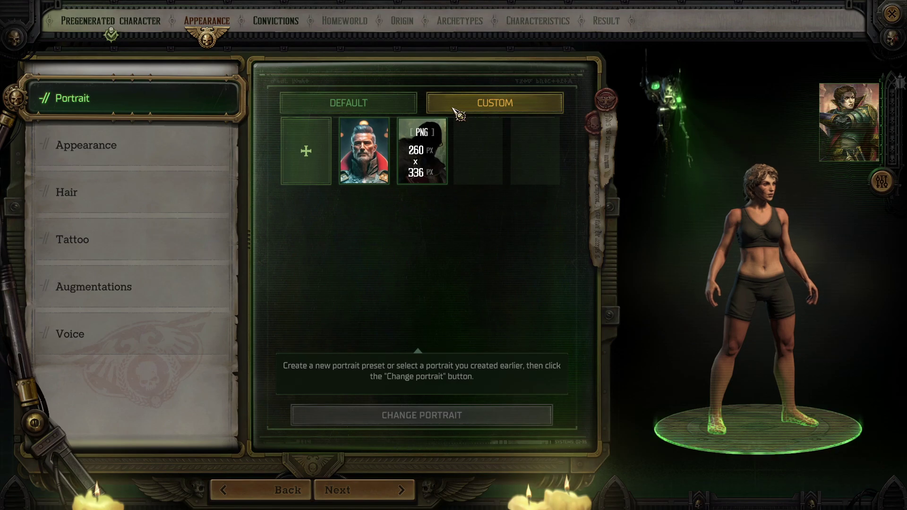
left_click(355, 166)
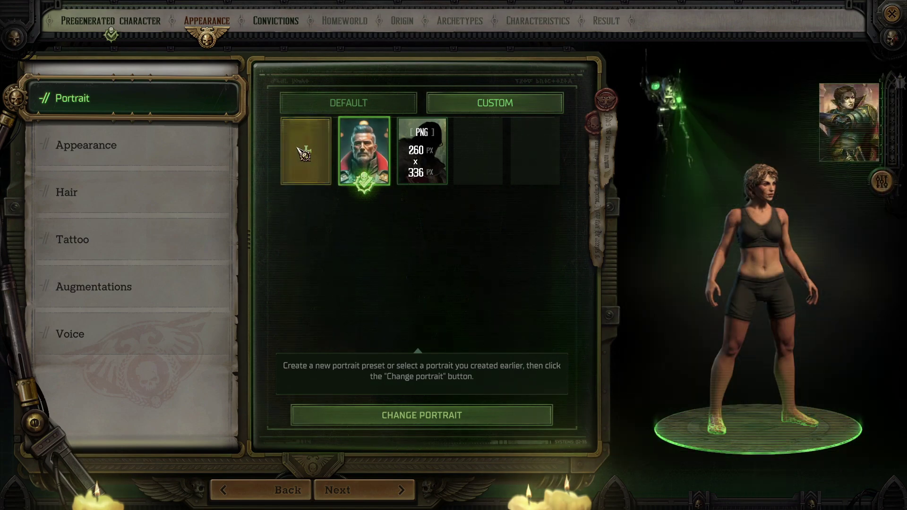
left_click(434, 172)
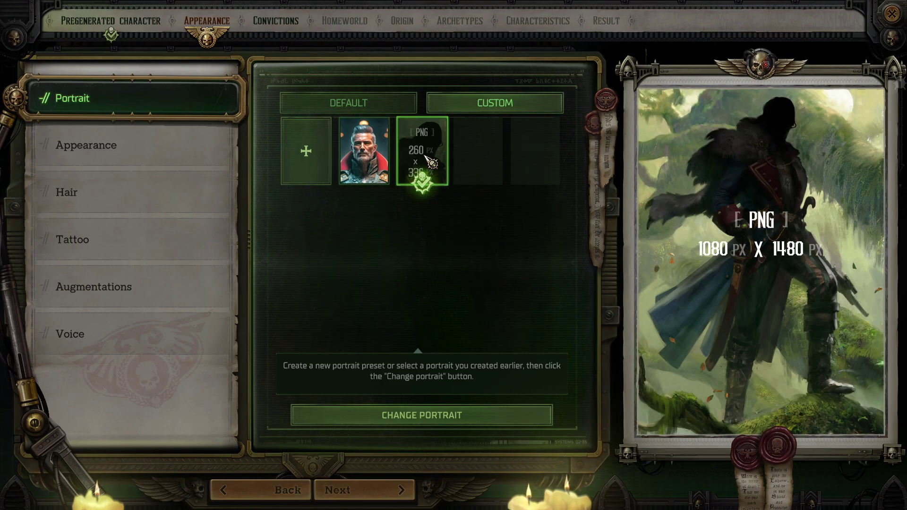
left_click(422, 414)
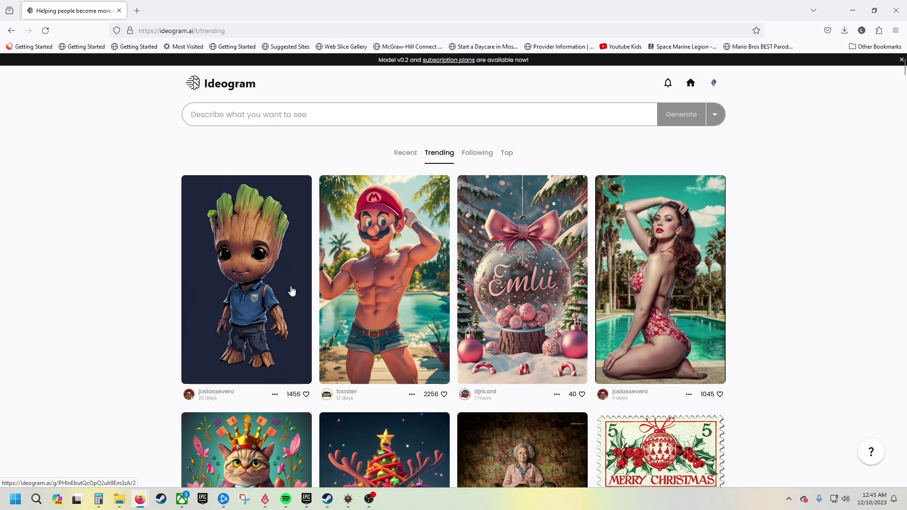
Enter the prompt 'a turn of the century naval admiral with scifi fantasy features', using 10:16 and cinematic style
left_click(296, 118)
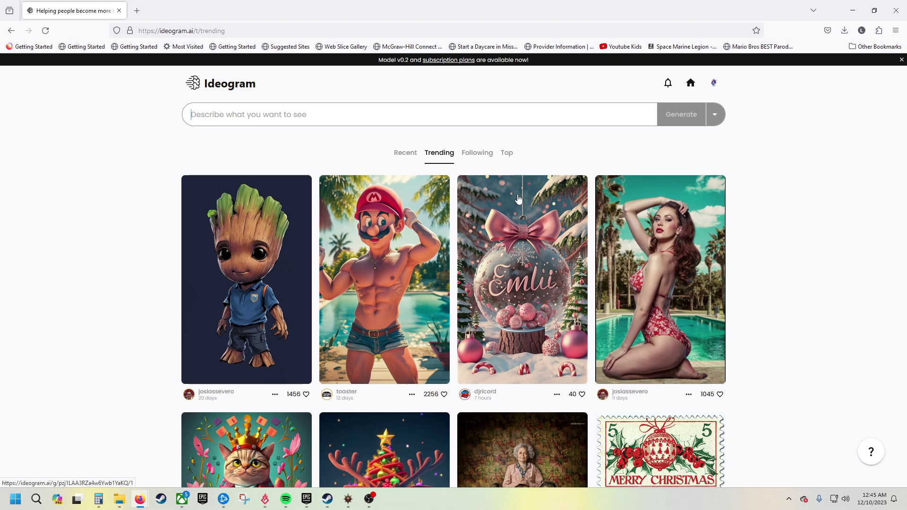
type("a turn")
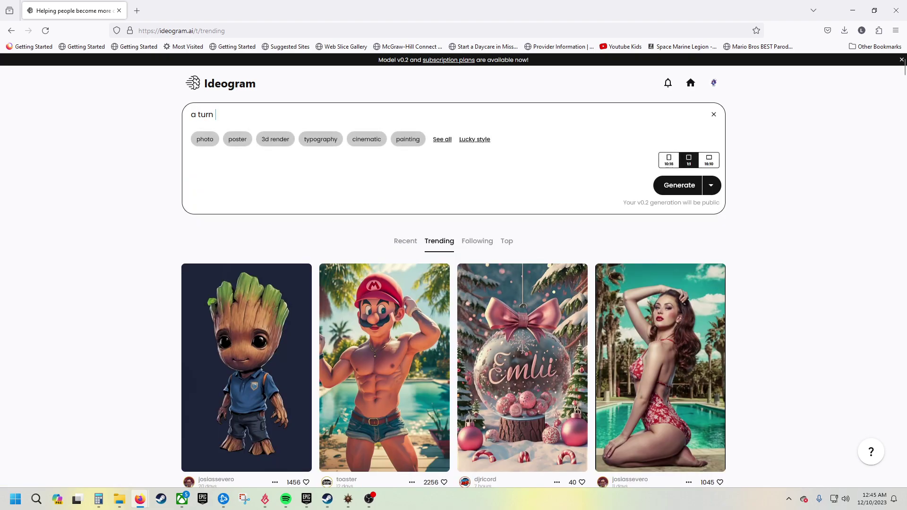
type(" of te")
key("BackSpace")
type("iral")
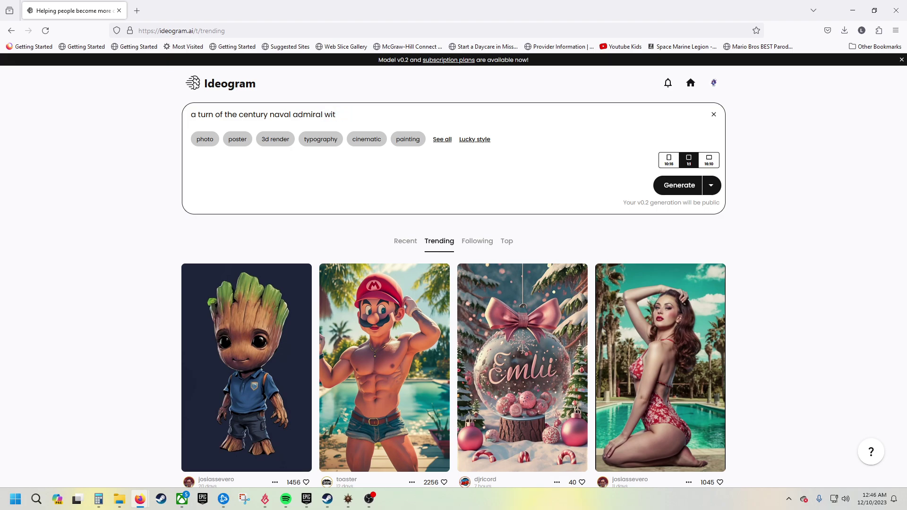
type("with scifi")
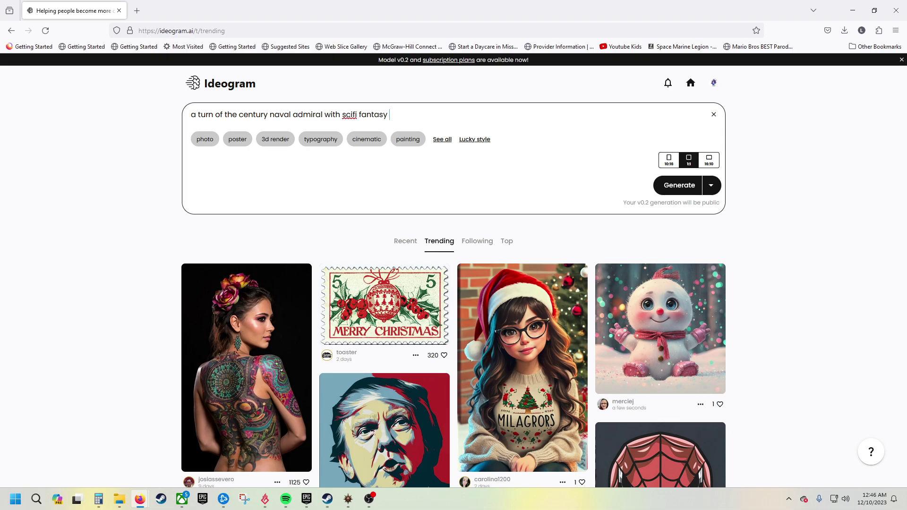
type("fantasy features")
left_click(671, 161)
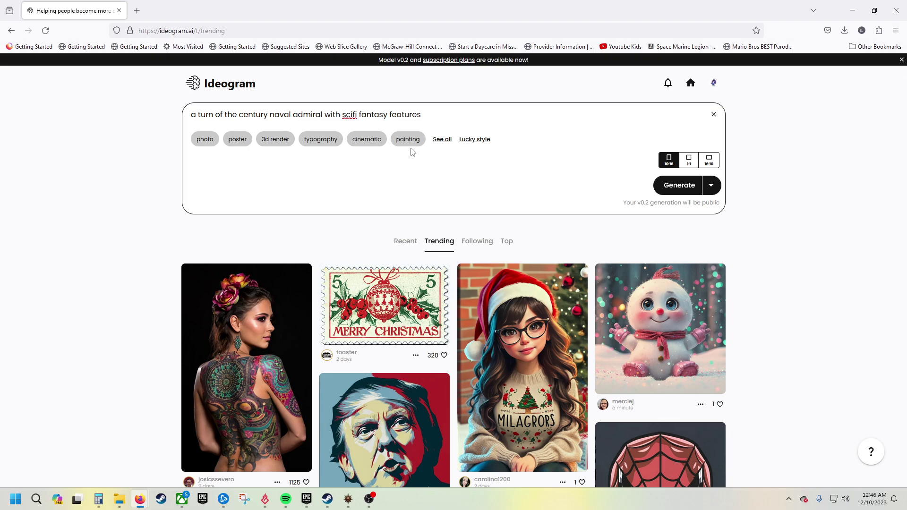
left_click(373, 142)
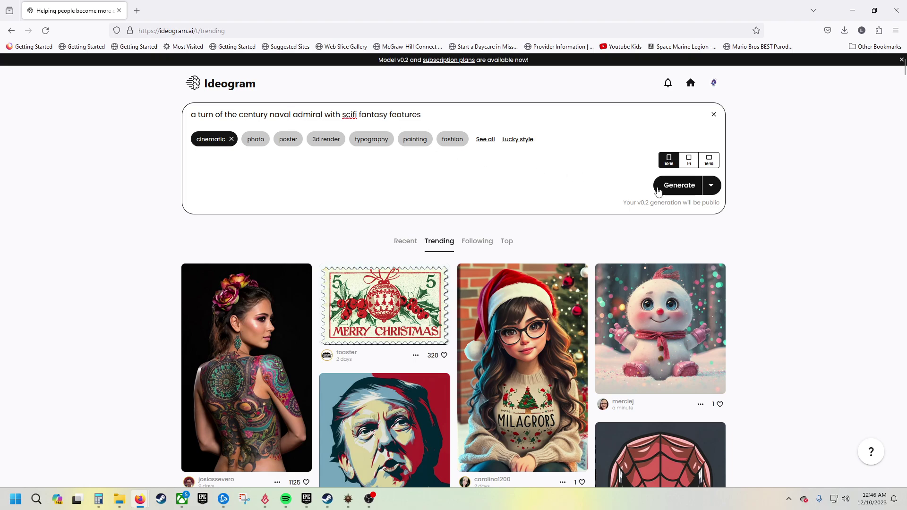
Generate the cinematic admiral images and open the first result, a mustached admiral with gold epaulettes
left_click(679, 184)
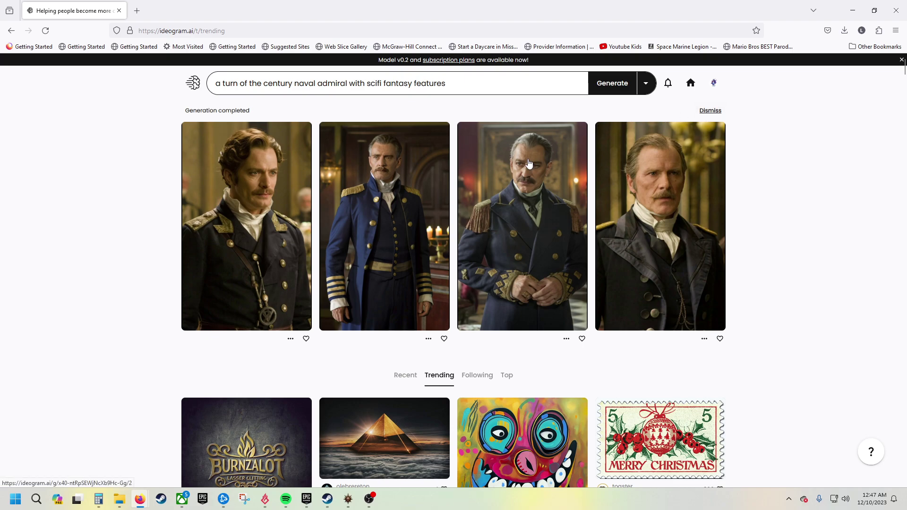
left_click(256, 199)
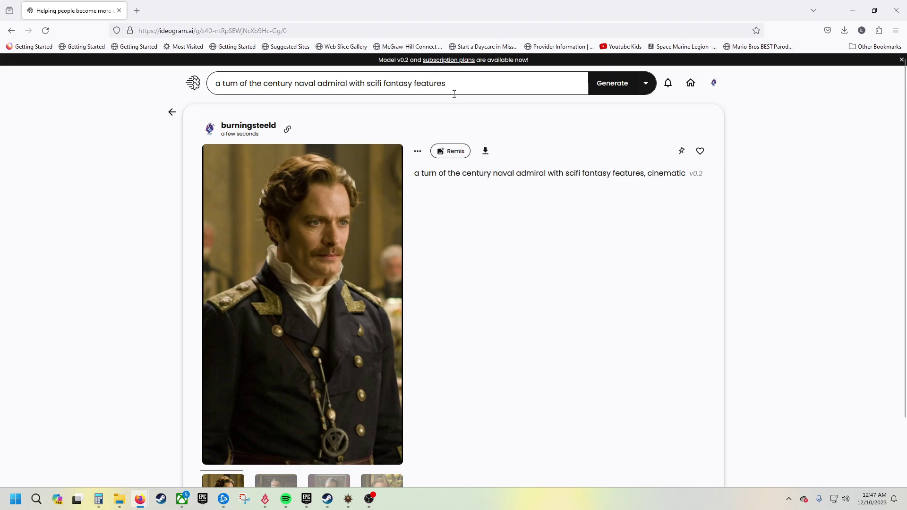
left_click(480, 80)
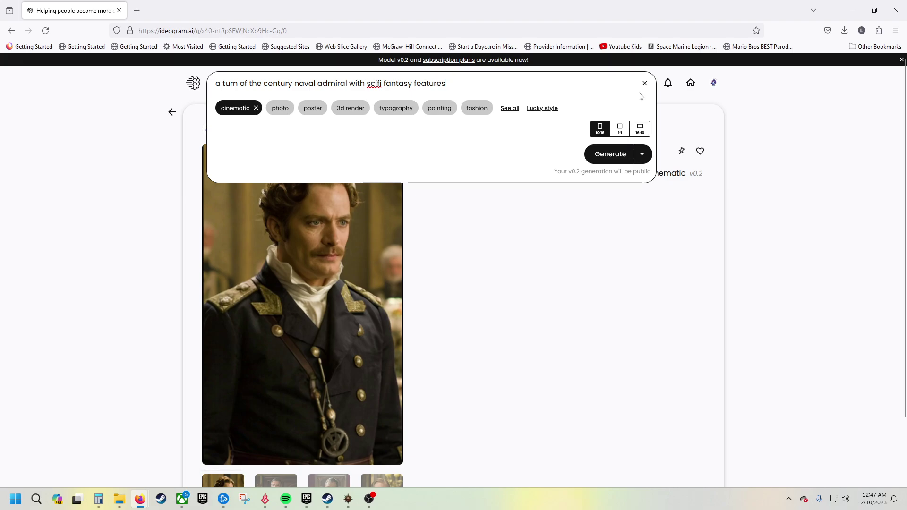
Add the illustration style alongside cinematic and regenerate the admiral images
left_click(544, 273)
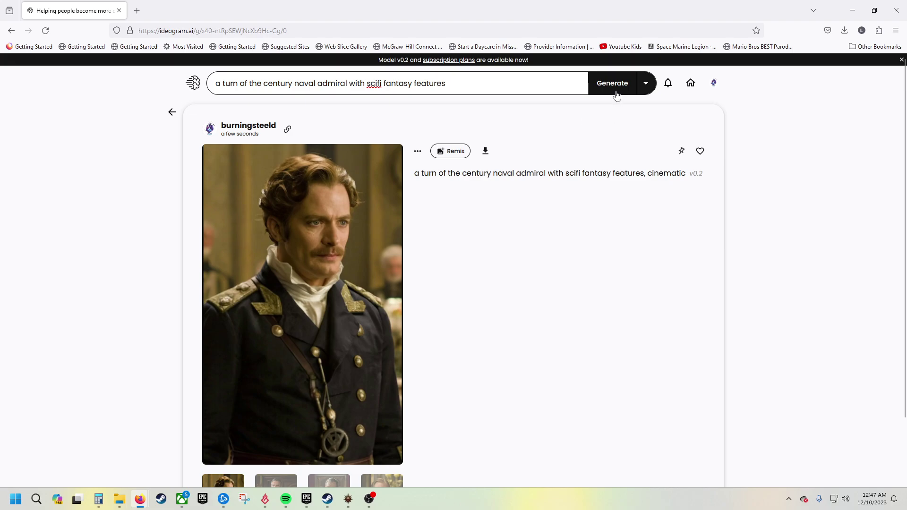
left_click(542, 80)
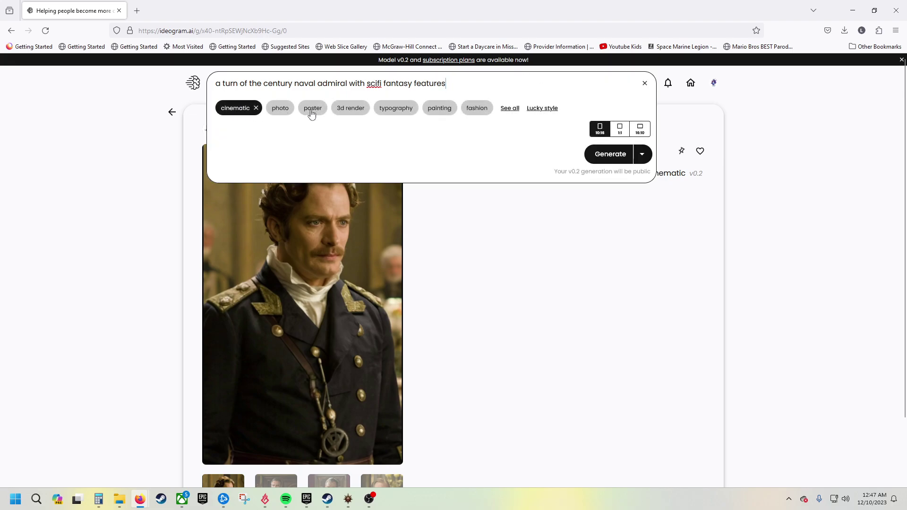
left_click(509, 110)
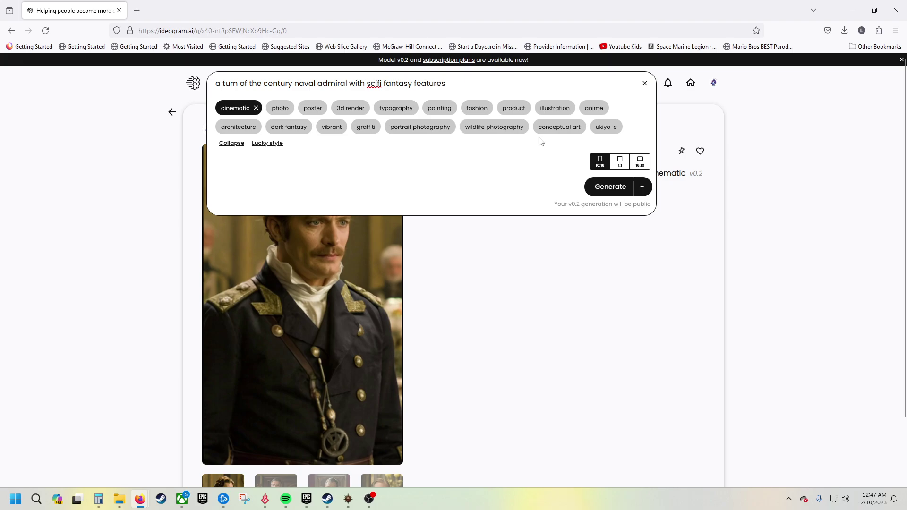
left_click(552, 109)
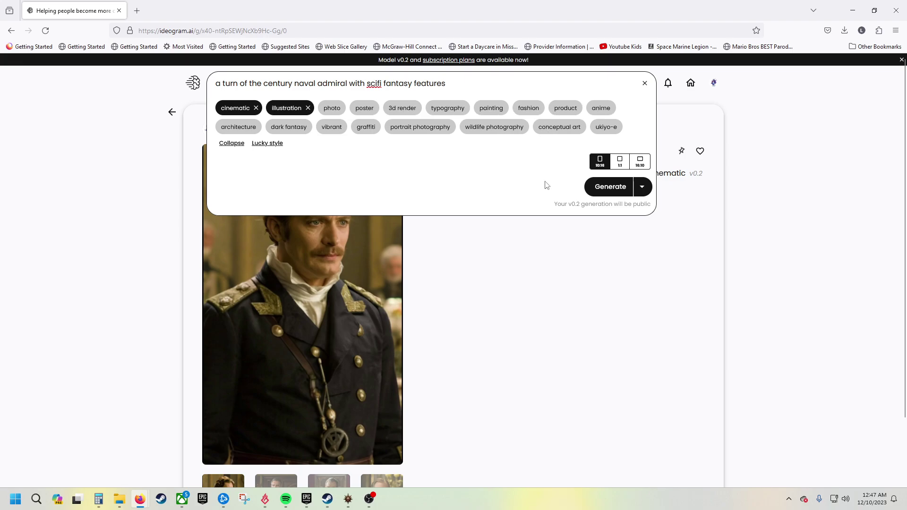
left_click(611, 187)
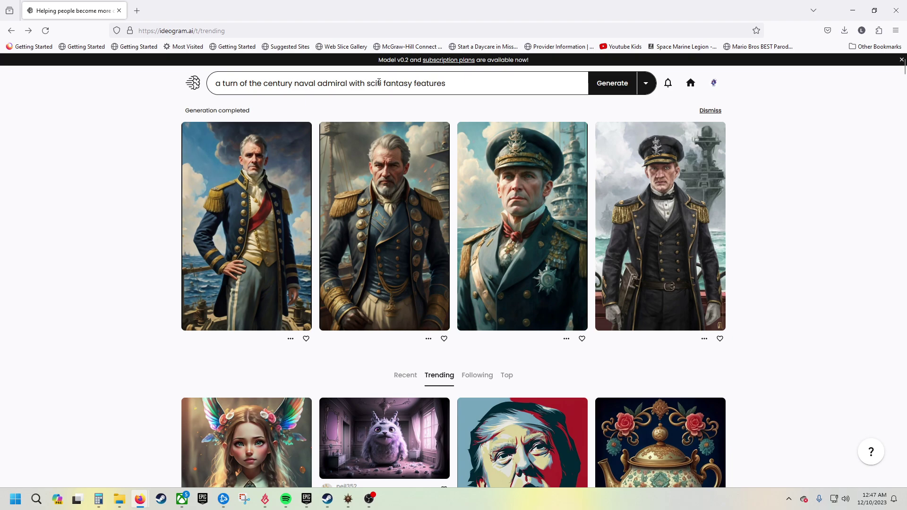
Change the prompt to 'a turn of the century naval admiral with scifi background' and regenerate
left_click_drag(383, 83, 486, 82)
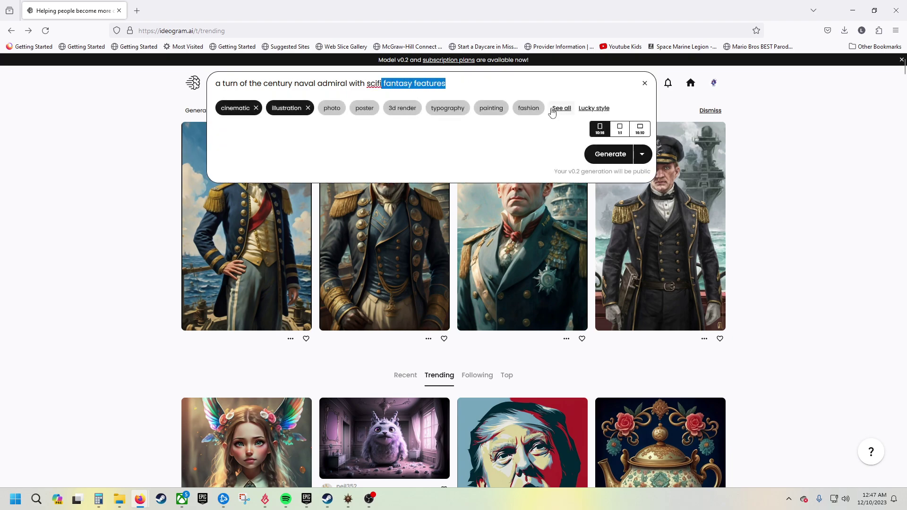
type("background")
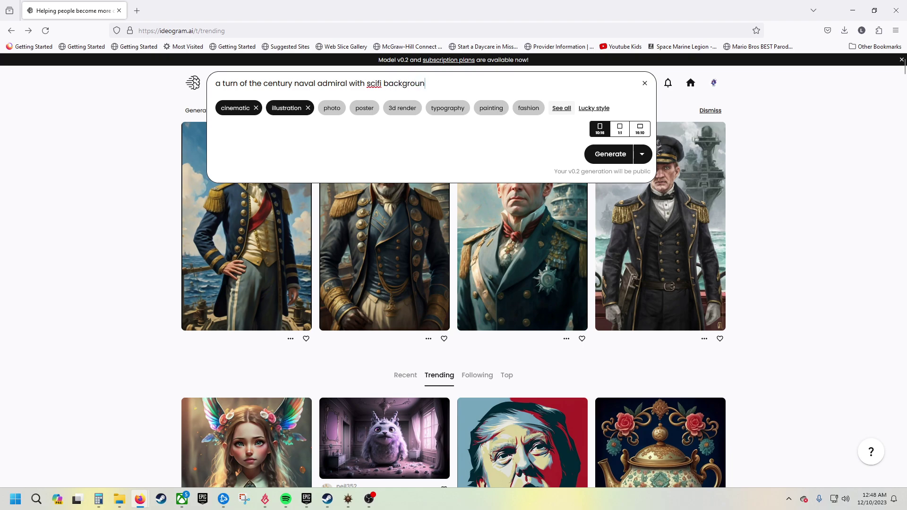
left_click(606, 154)
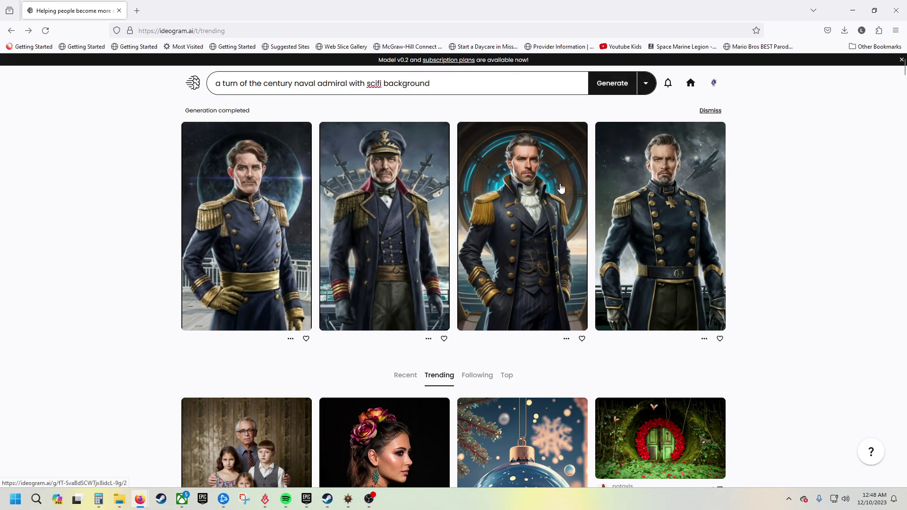
Download the third admiral portrait, with its glowing scifi porthole background, as a JPG
left_click(497, 250)
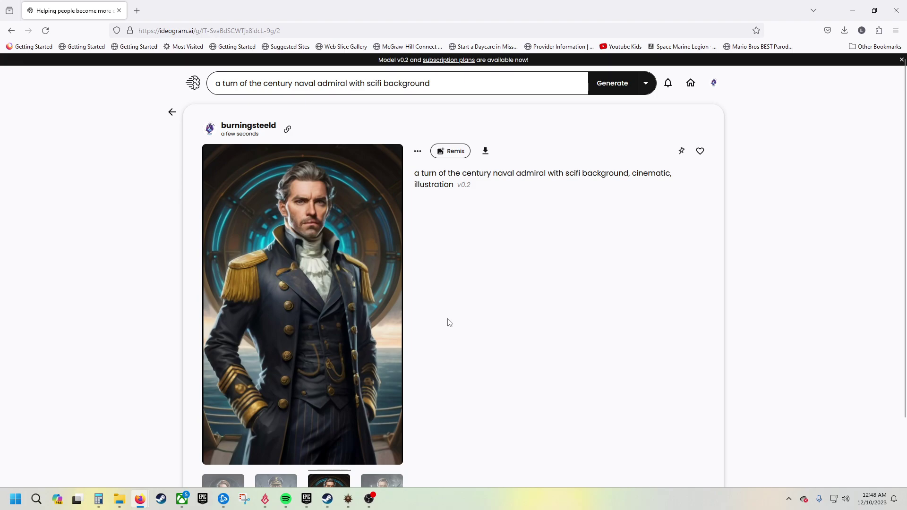
scroll(475, 315, "down", 1)
scroll(475, 315, "up", 1)
right_click(281, 243)
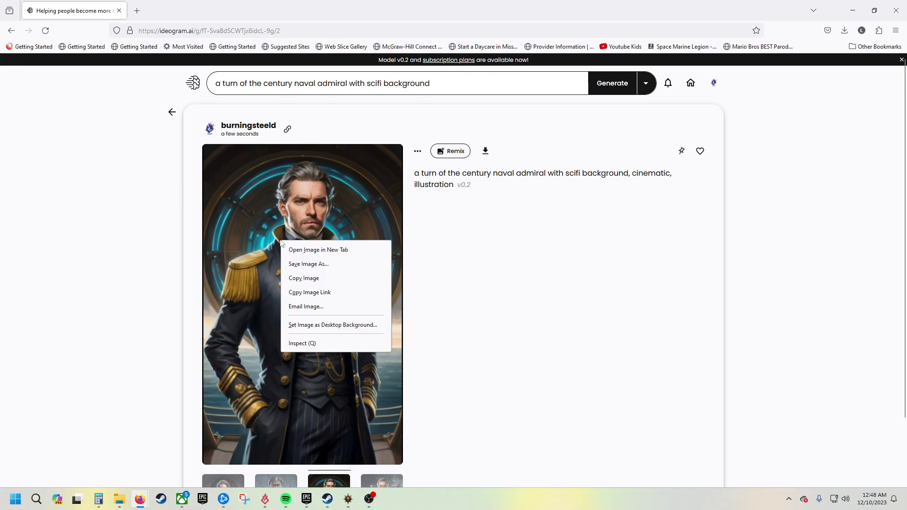
left_click(549, 257)
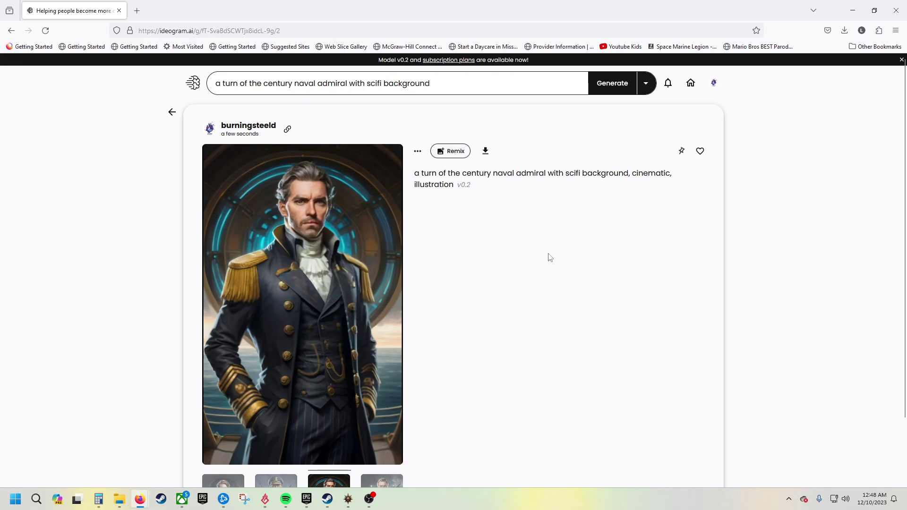
left_click(484, 152)
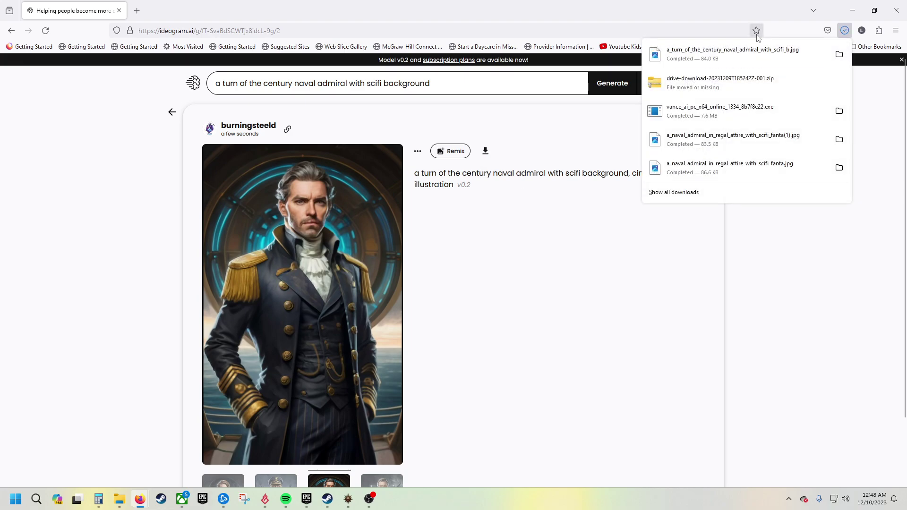
left_click(548, 332)
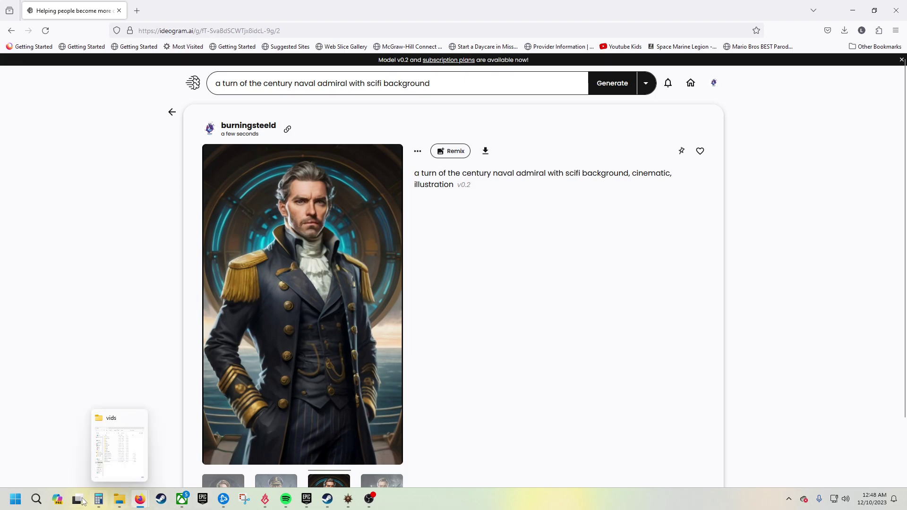
Launch Paint from Windows search
left_click(36, 499)
type("paint")
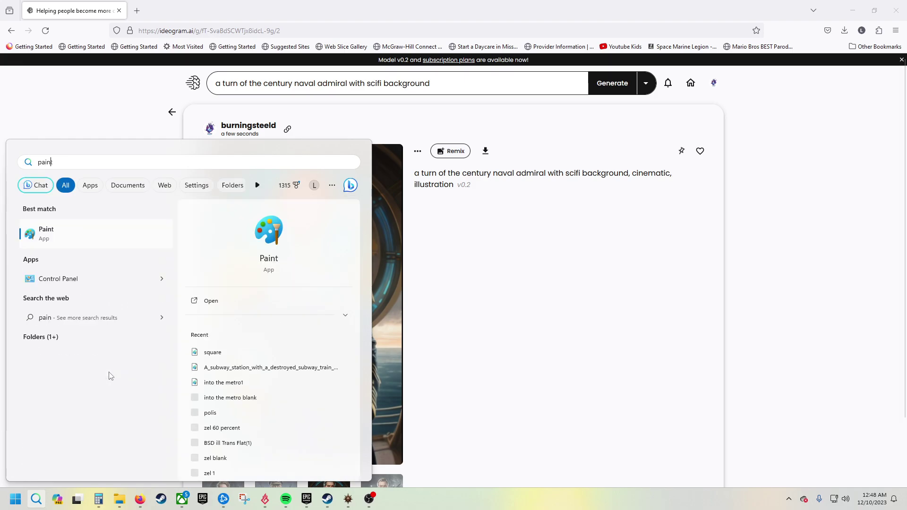
left_click(46, 233)
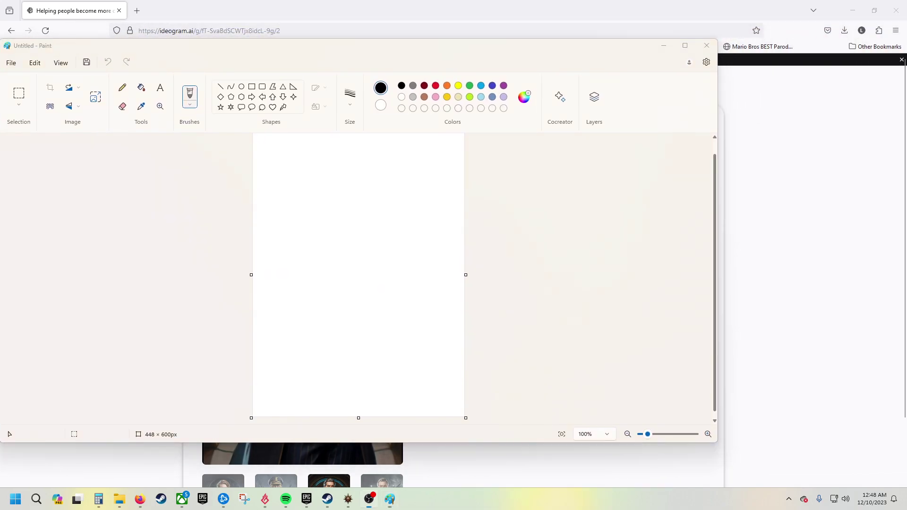
Browse Downloads and Documents in Paint's Open dialog, then cancel without opening anything
left_click(11, 63)
left_click(29, 94)
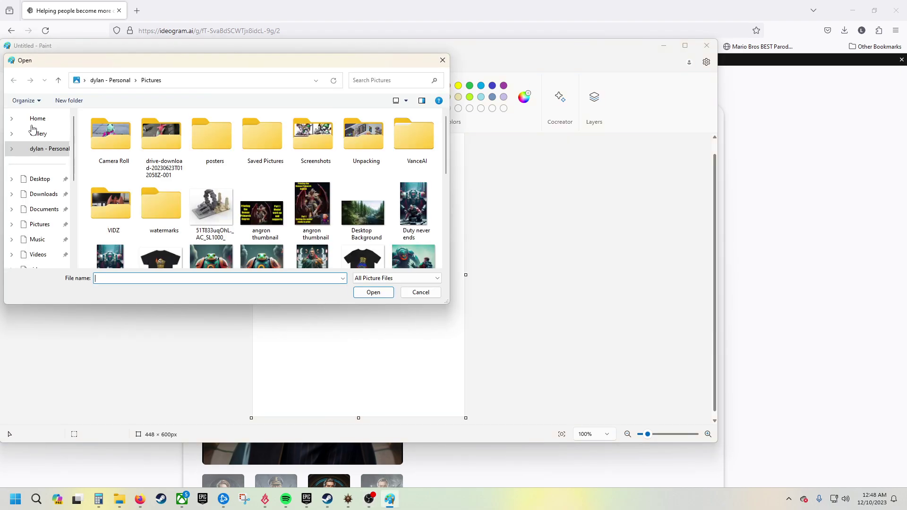
left_click(39, 195)
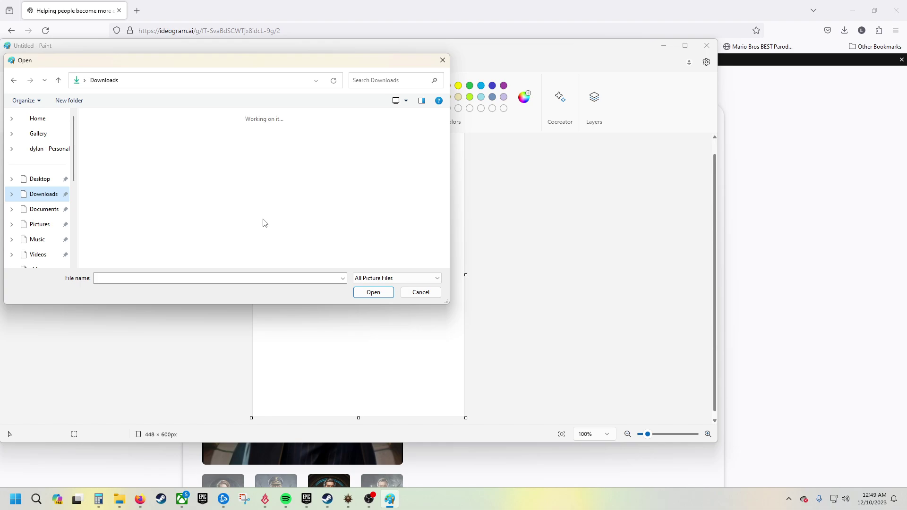
left_click(41, 211)
left_click(41, 194)
left_click(422, 292)
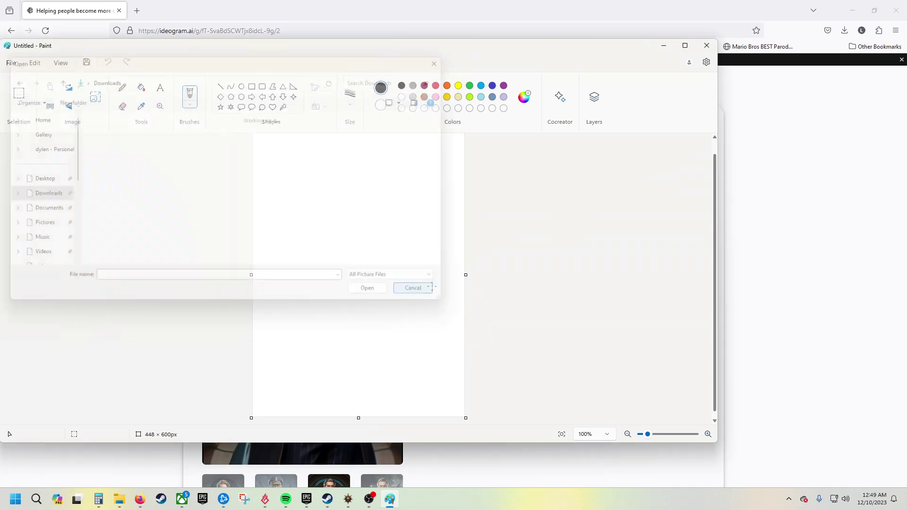
Drag the downloaded admiral JPG from Firefox into Paint, opening it at 640 × 1024 px
left_click(845, 30)
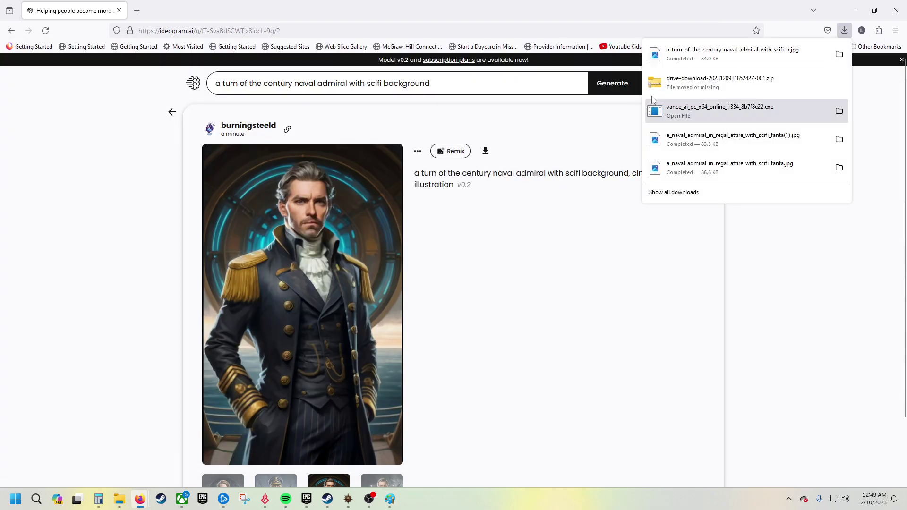
left_click(840, 54)
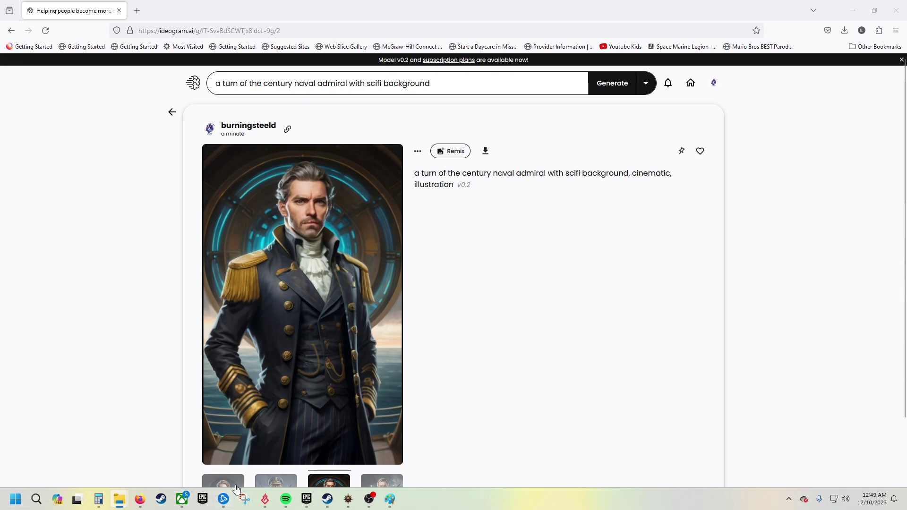
left_click(390, 499)
left_click_drag(753, 263, 341, 222)
scroll(600, 270, "down", 5)
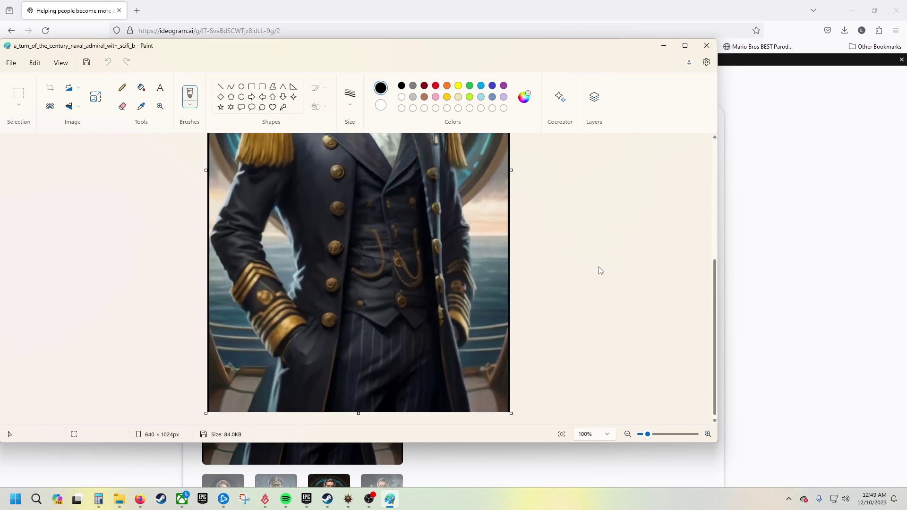
scroll(600, 271, "up", 6)
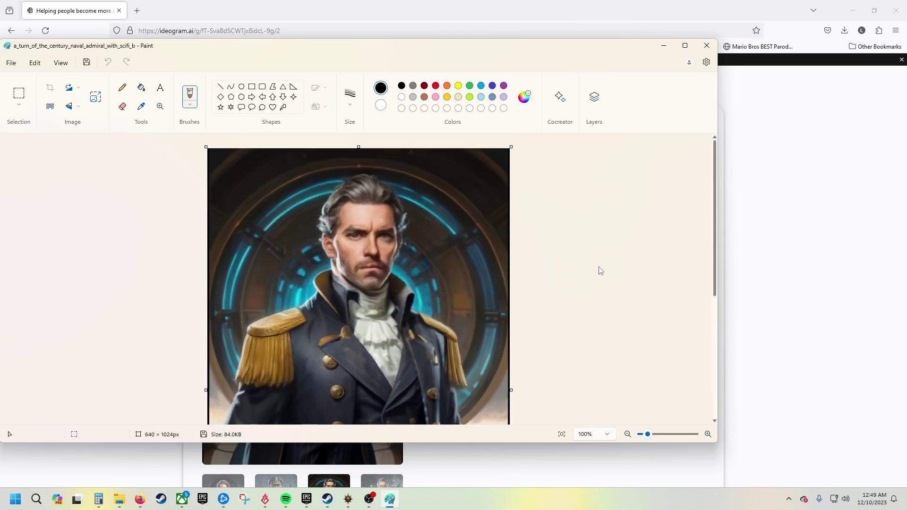
scroll(600, 271, "down", 2)
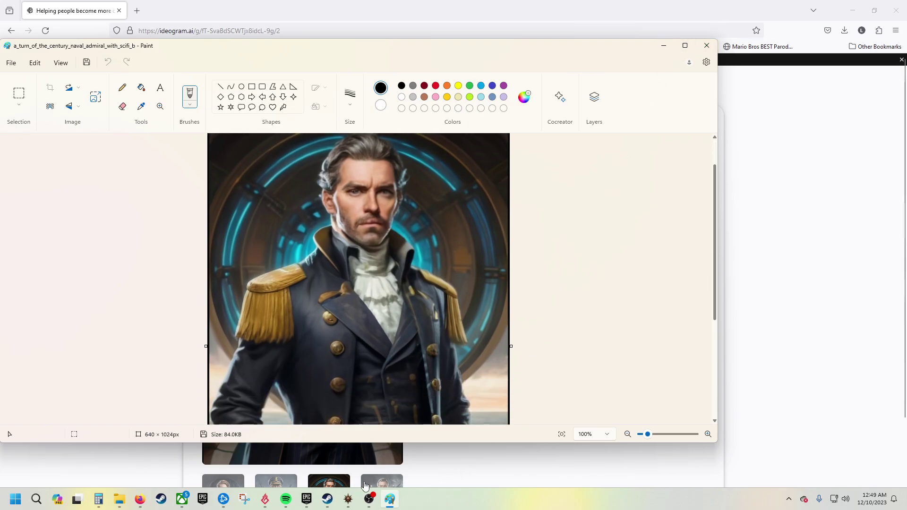
mouse_move(349, 500)
left_click(350, 500)
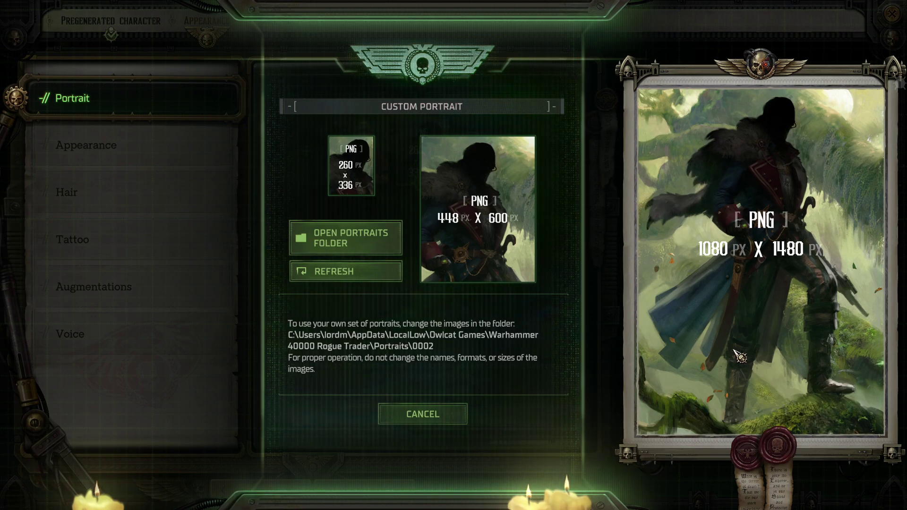
Snip Rogue Trader's Custom Portrait panel showing its portrait size guides
key("alt+Tab")
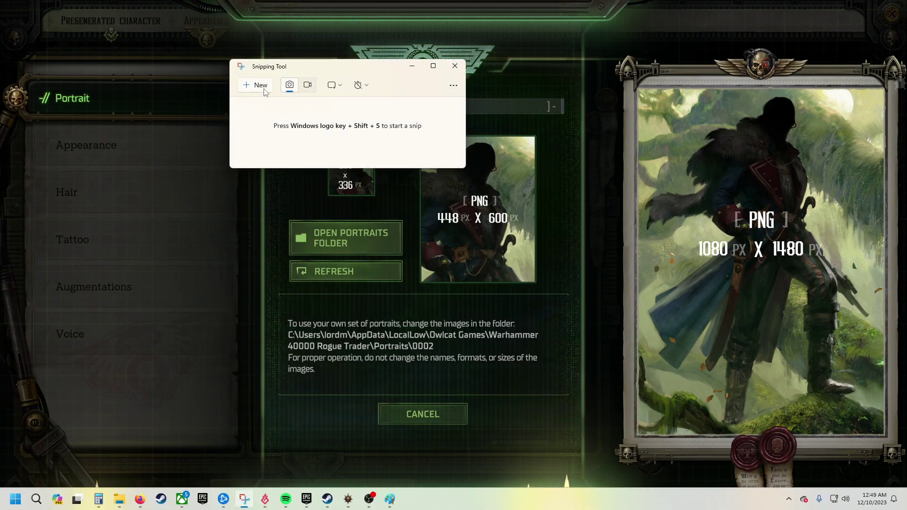
left_click(269, 89)
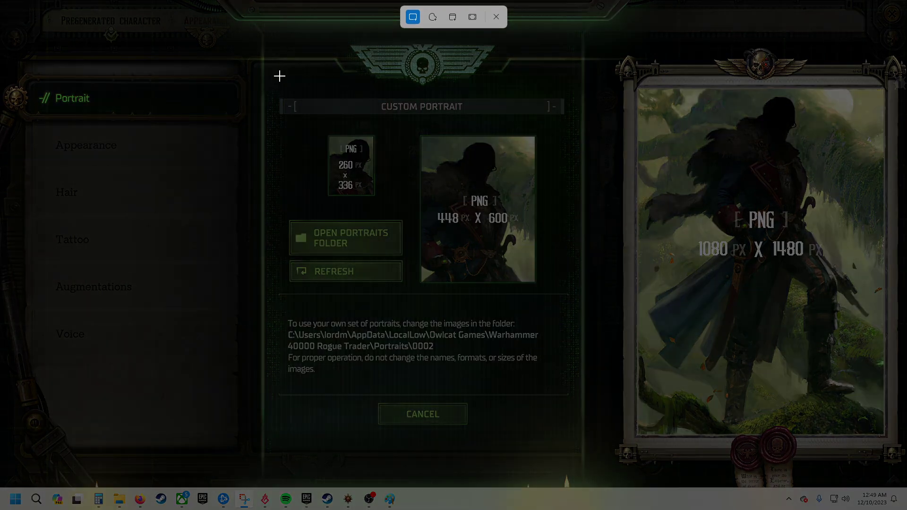
left_click_drag(279, 72, 826, 405)
left_click(363, 438)
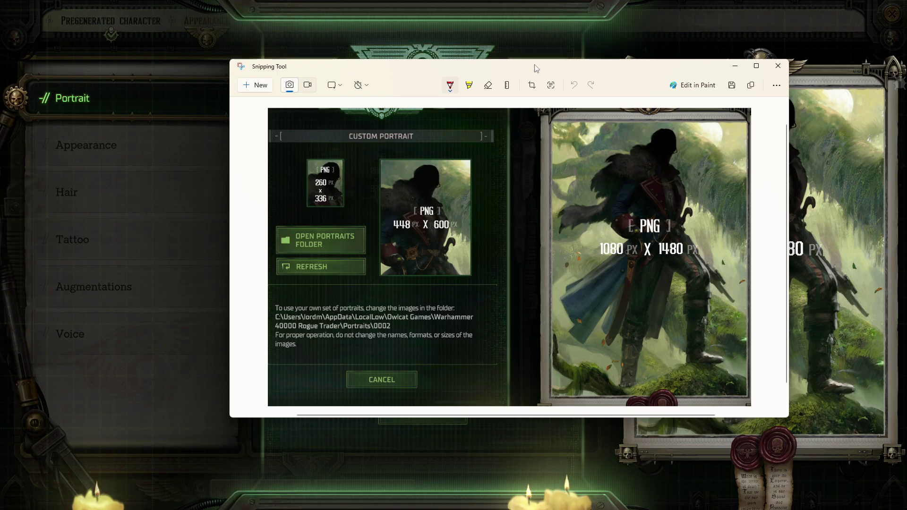
Move the Snipping Tool window aside so the game screen shows again
left_click_drag(536, 69, 906, 54)
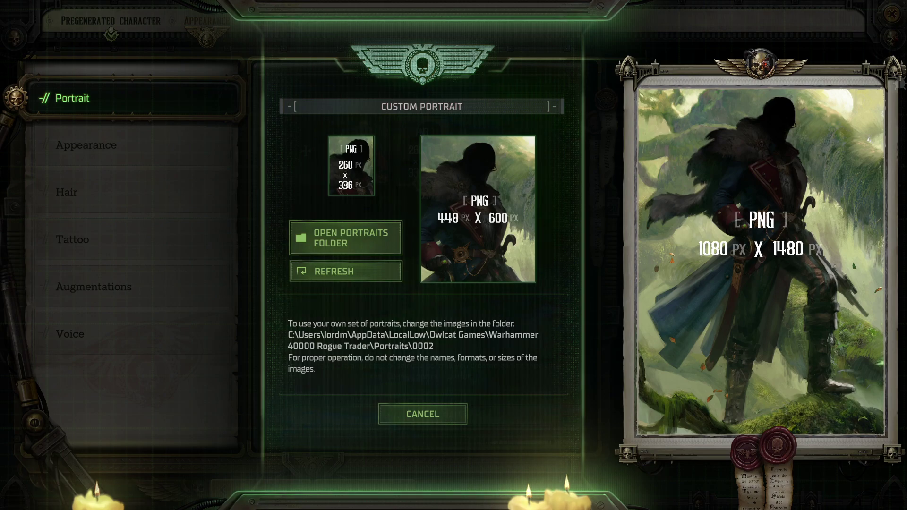
left_click_drag(906, 88, 218, 88)
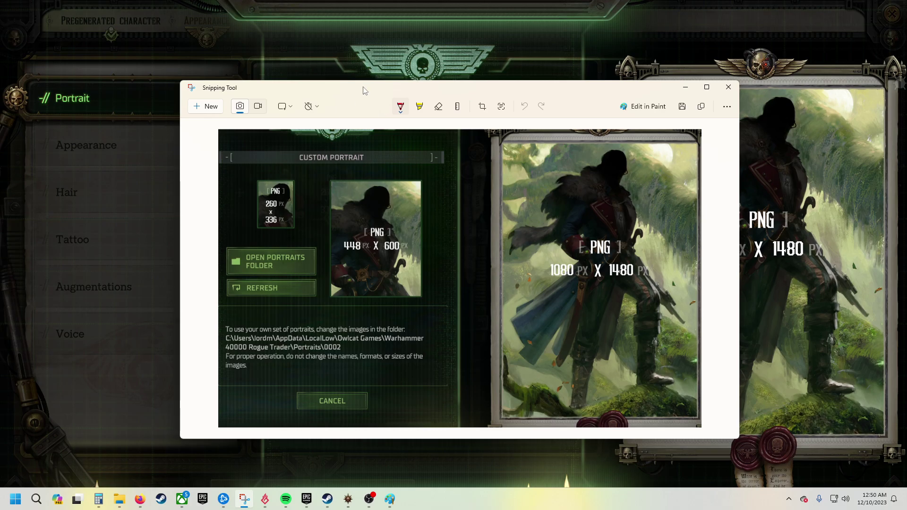
left_click_drag(364, 89, 906, 88)
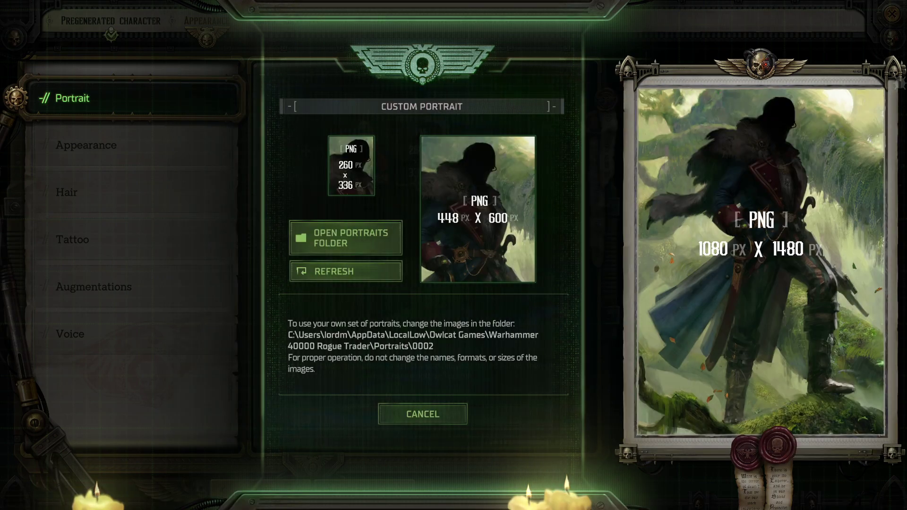
Bring the admiral portrait in Paint forward and maximize the window
key("alt+Tab")
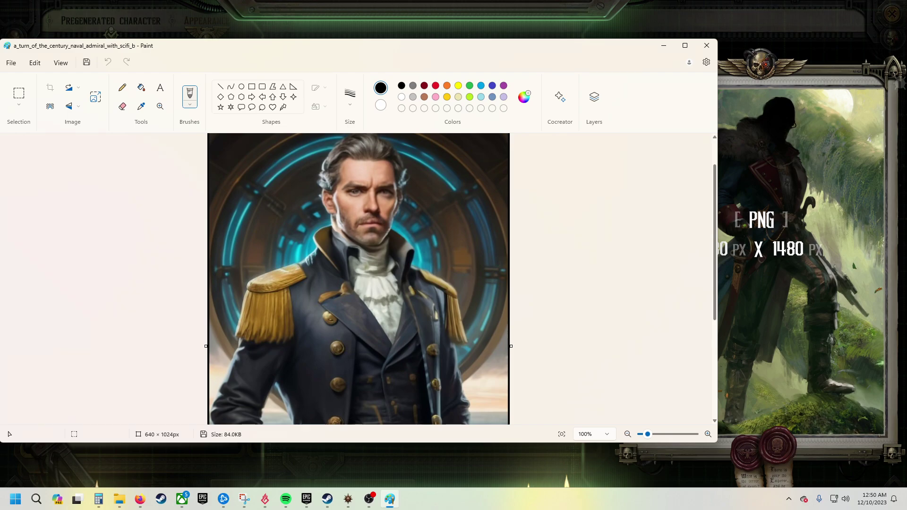
scroll(246, 241, "down", 5)
scroll(246, 240, "up", 5)
left_click(685, 46)
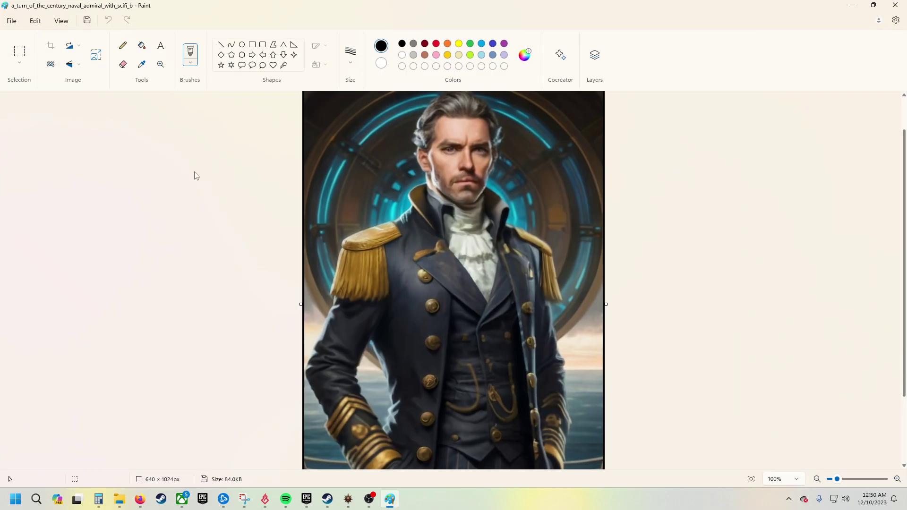
Resize the admiral portrait to 1080 × 1480 pixels
left_click(96, 55)
left_click(460, 200)
left_click(422, 238)
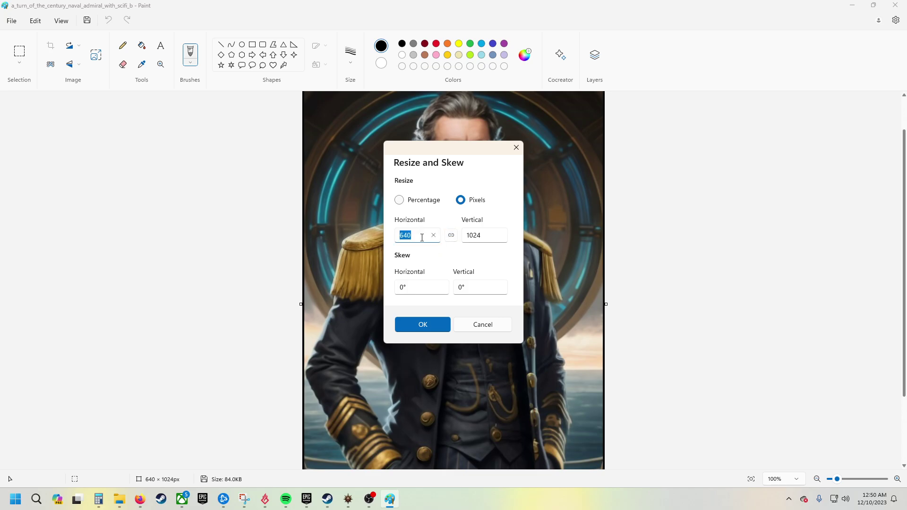
type("1080")
mouse_move(467, 236)
left_mouse_down()
mouse_move(476, 236)
mouse_move(464, 242)
left_mouse_up()
type("1480")
left_click(439, 325)
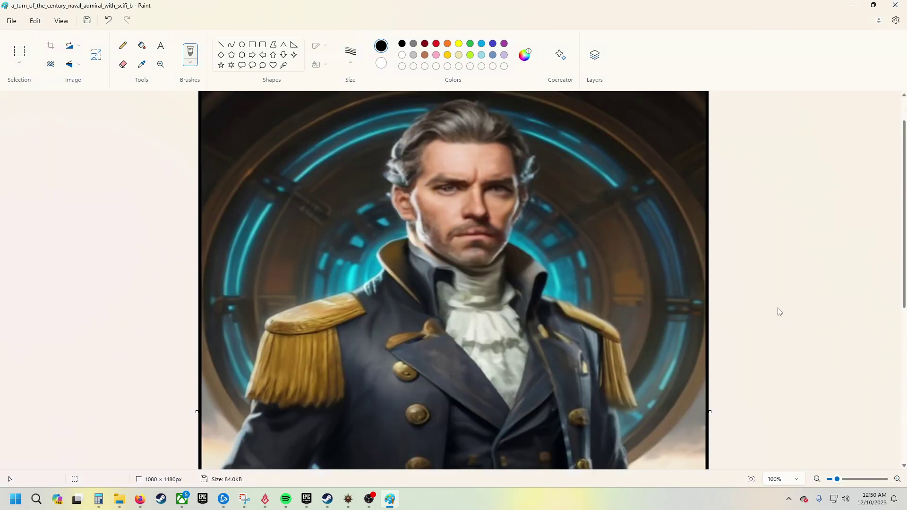
scroll(779, 311, "down", 5)
scroll(779, 310, "up", 5)
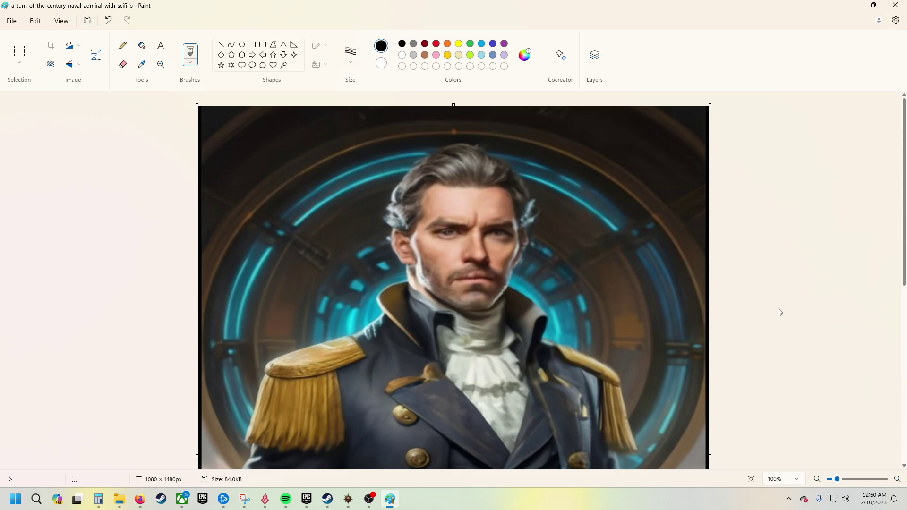
Undo the 1080 × 1480 stretch, back to the original 640 × 1024 image
left_click(108, 20)
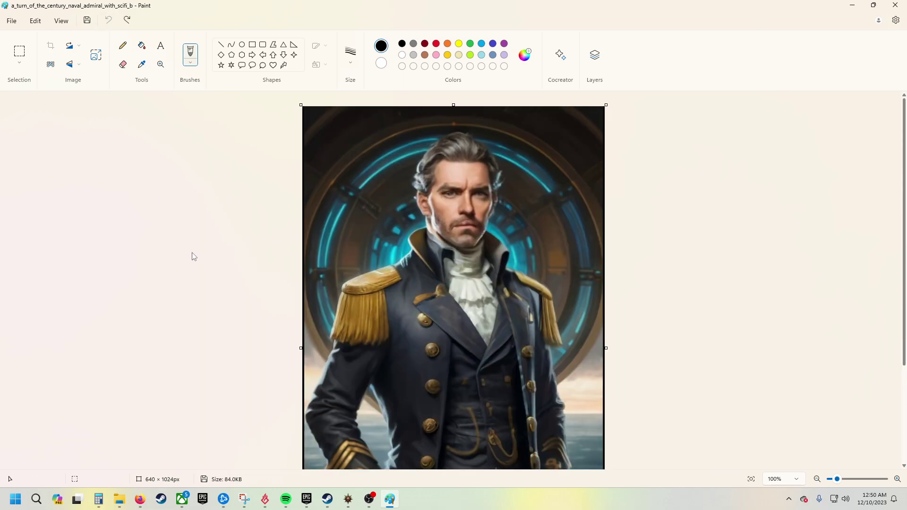
scroll(192, 256, "down", 2)
scroll(193, 256, "down", 1)
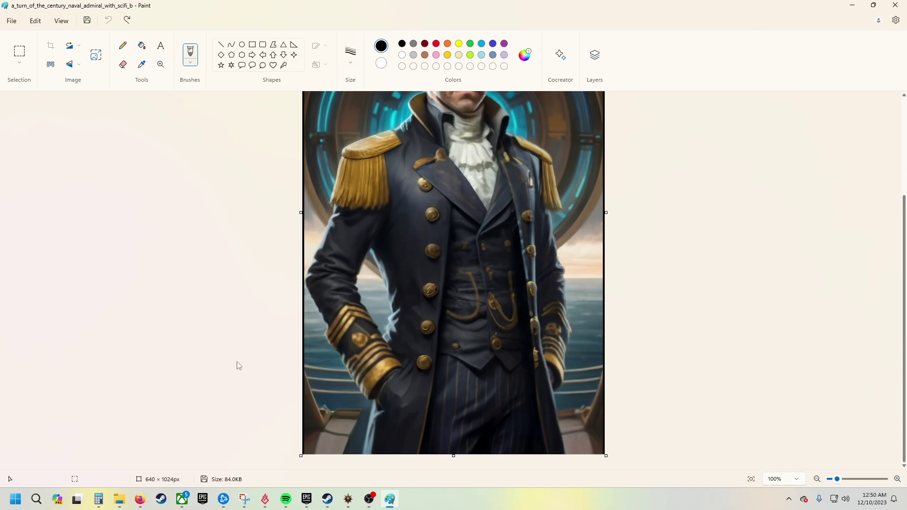
left_click(95, 56)
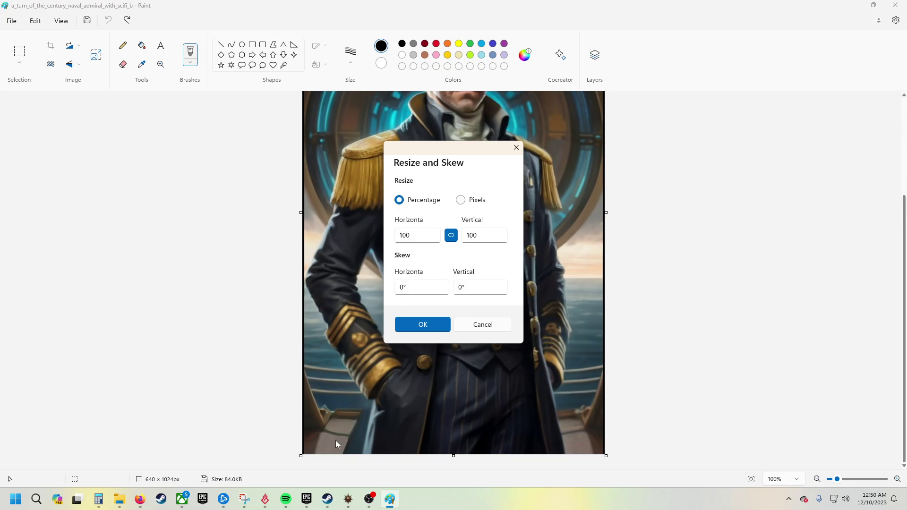
left_click(483, 323)
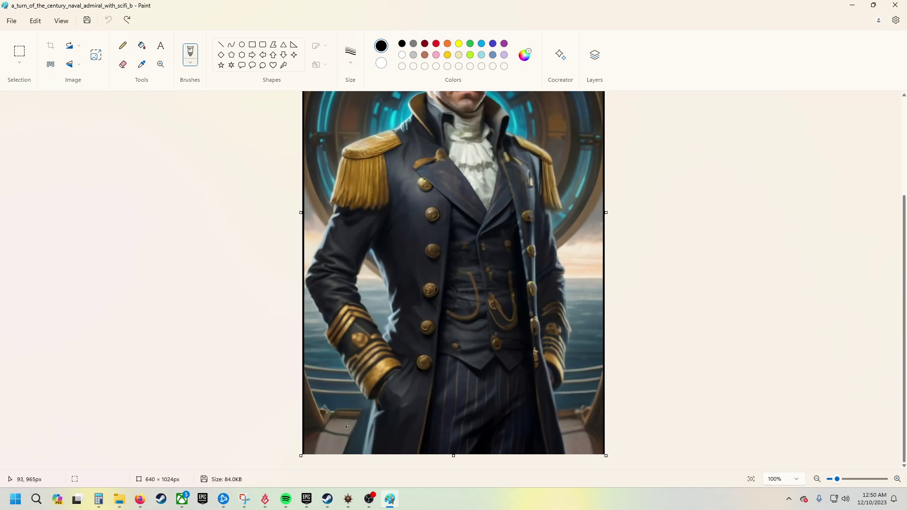
Select a 592 × 934 px region of the portrait and crop to it
left_click_drag(302, 456, 333, 440)
left_click_drag(333, 440, 345, 392)
left_click_drag(331, 408, 324, 413)
key("ctrl+shift+x")
scroll(668, 361, "up", 1)
scroll(669, 362, "down", 1)
Resize the cropped portrait to 1080 × 1480 pixels with the proportions unlinked
left_click(96, 55)
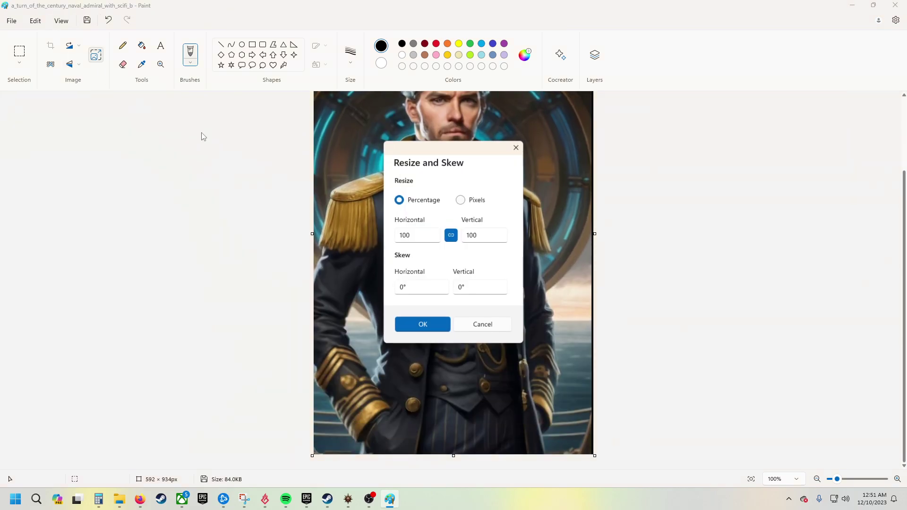
left_click(461, 200)
left_click(451, 236)
double_click(430, 236)
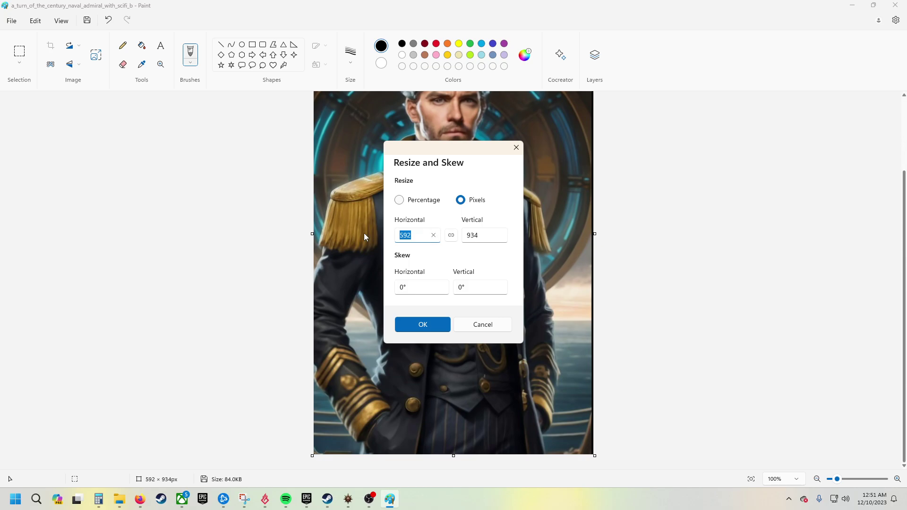
key("BackSpace")
type("1080")
double_click(472, 235)
type("1480")
left_click(422, 327)
Inspect the enlarged image, then undo the enlargement back to 592 × 934 px
scroll(574, 296, "down", 5)
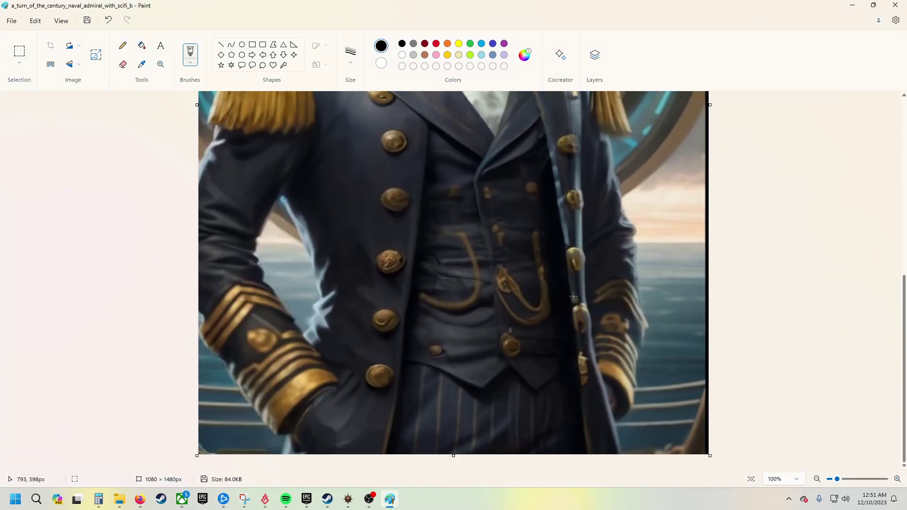
scroll(573, 297, "up", 5)
scroll(574, 296, "up", 1)
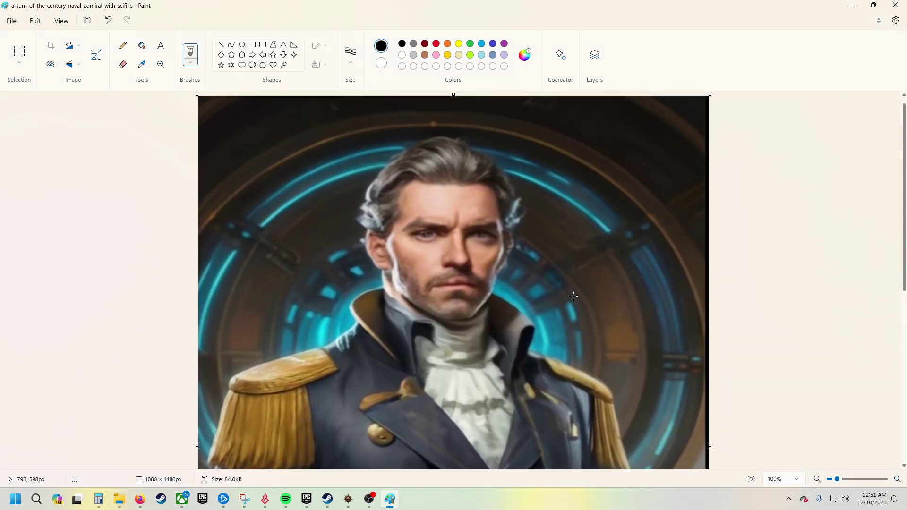
scroll(574, 296, "down", 7)
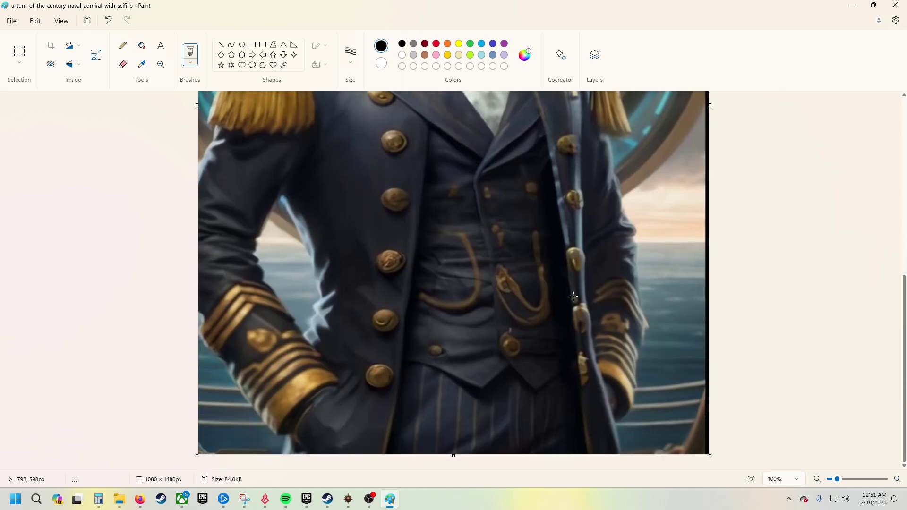
scroll(571, 297, "up", 8)
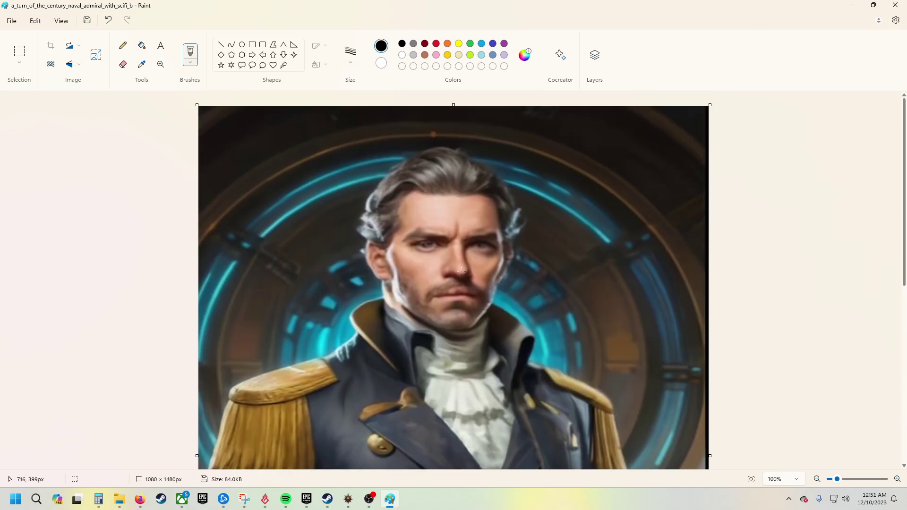
left_click(100, 62)
left_click(476, 329)
left_click(109, 21)
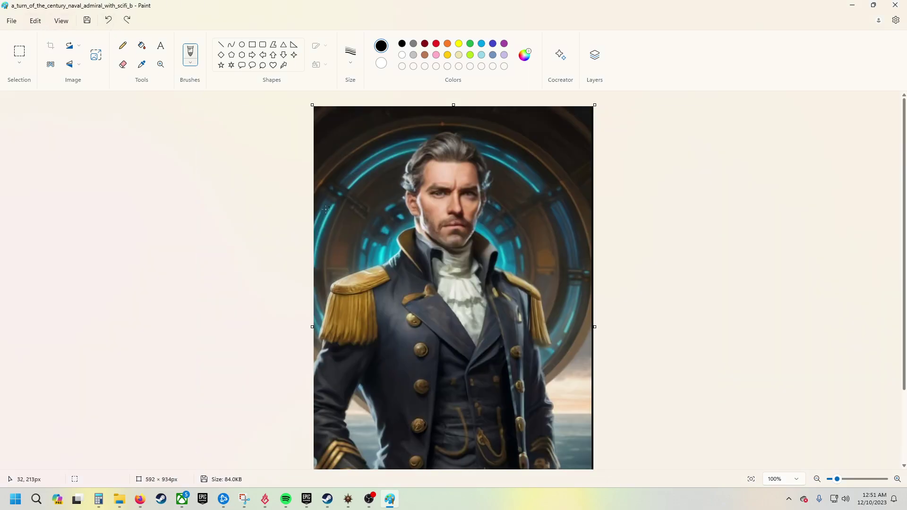
Scale the portrait to 120% horizontally, making it 710 × 1120 px
left_click(96, 54)
left_click(431, 237)
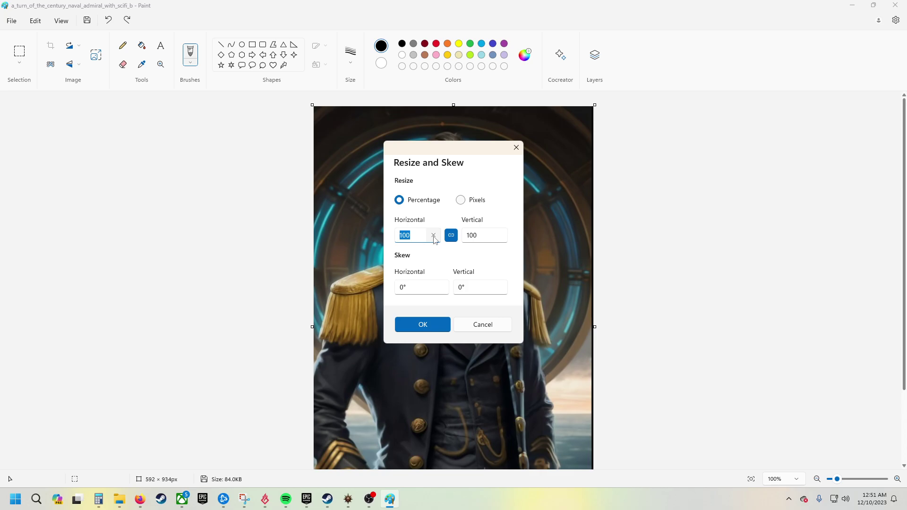
left_click(434, 236)
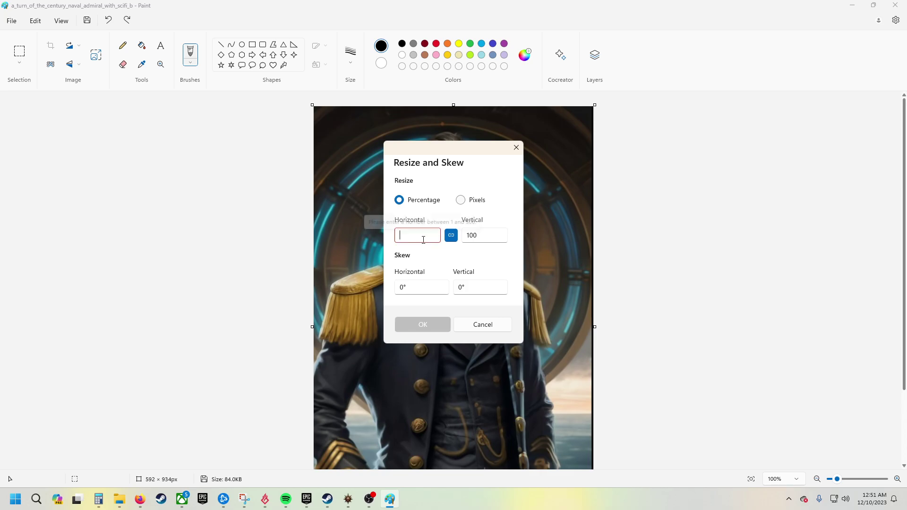
type("120")
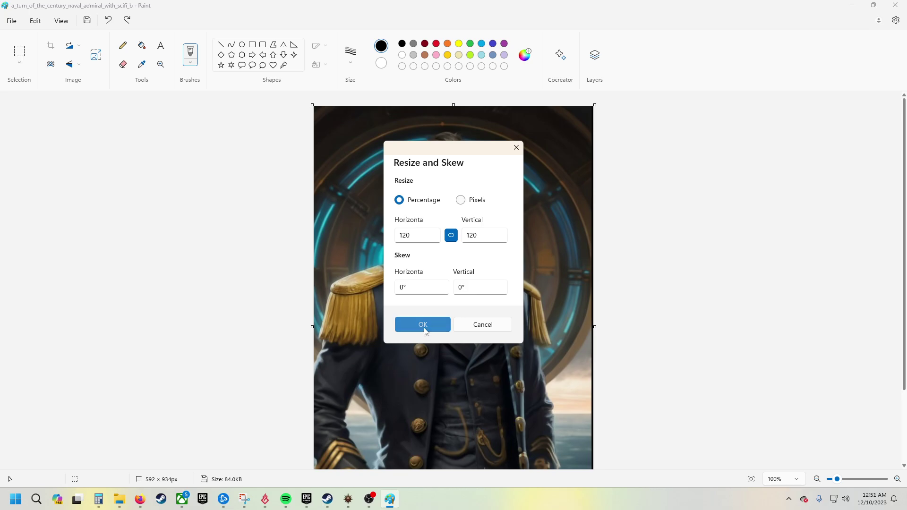
left_click(422, 326)
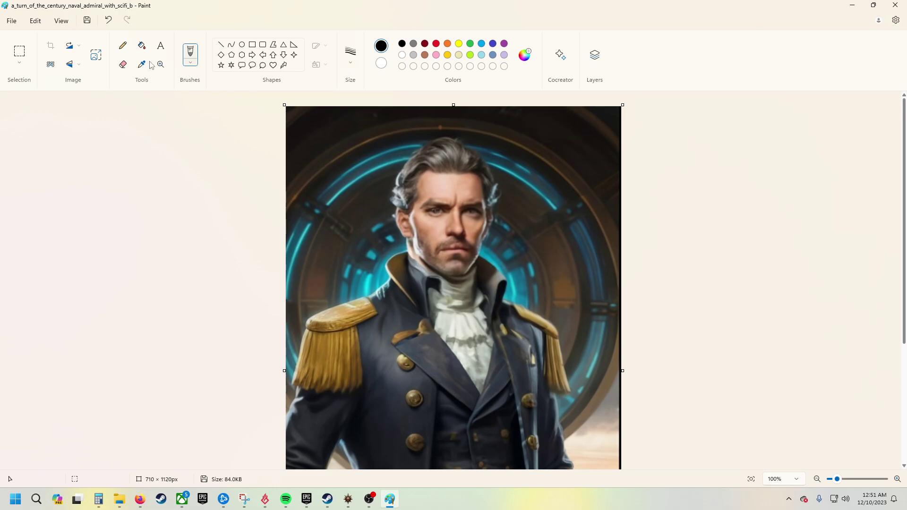
Enlarge the portrait to 110% with Ctrl+W resize
key("ctrl+w")
left_click(425, 231)
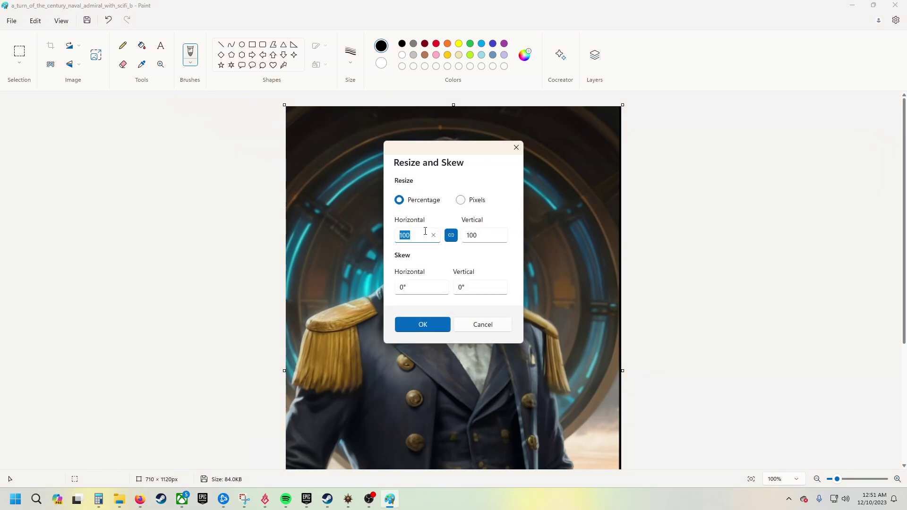
type("110")
key("Return")
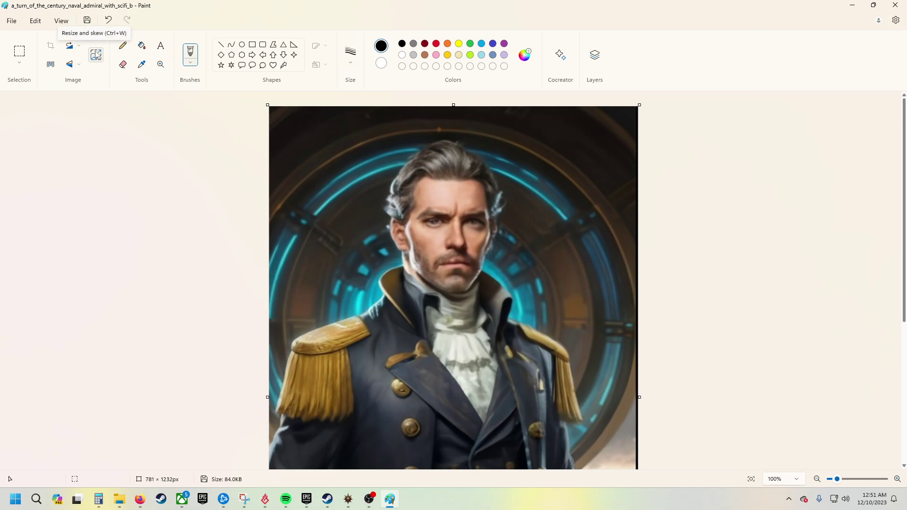
Resize the portrait in pixels to 1080 px wide
left_click(96, 55)
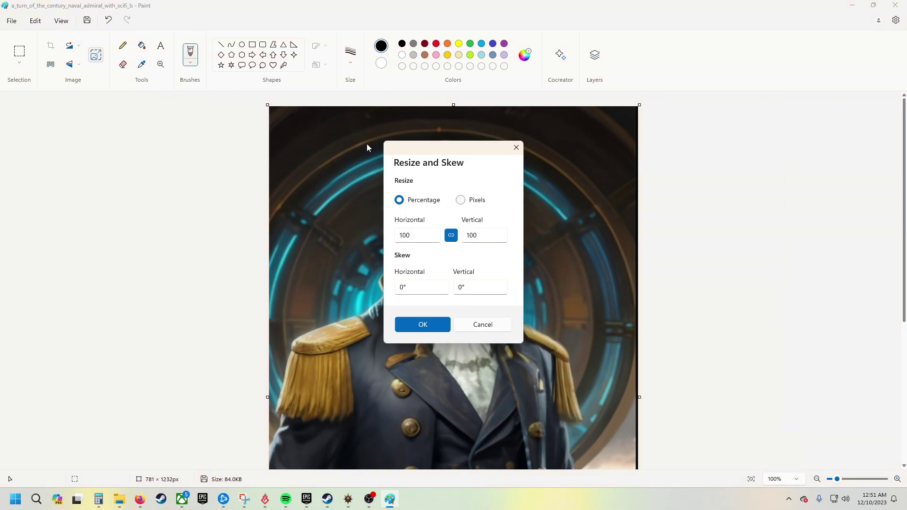
left_click(462, 200)
double_click(426, 238)
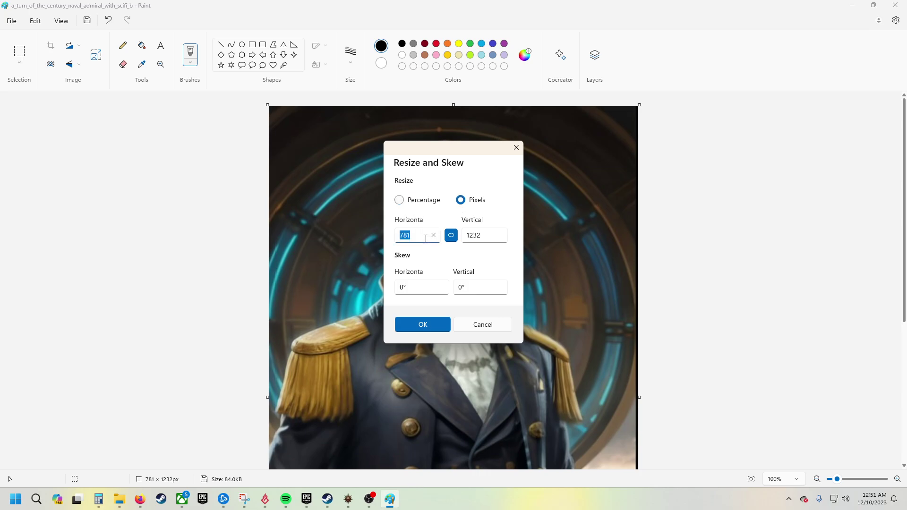
type("1080")
left_click(422, 325)
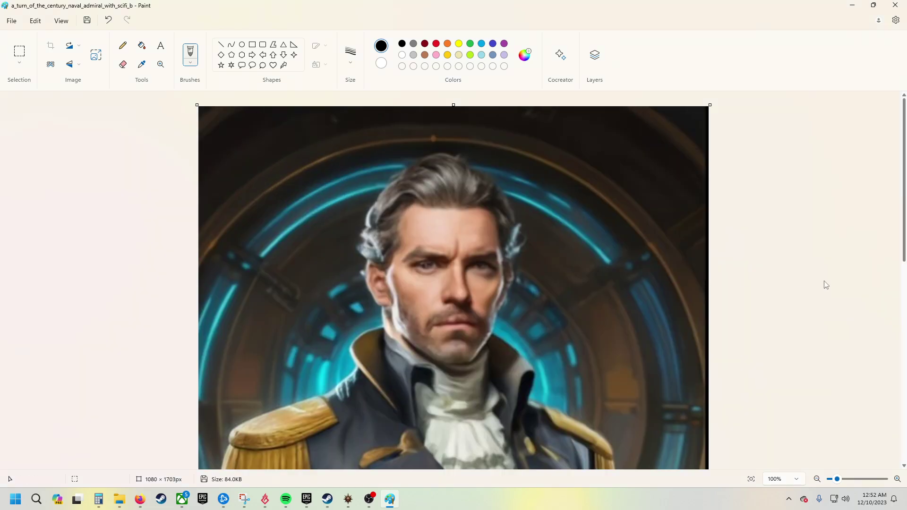
Drag the canvas bottom up until the image measures 1080 × 1480 px
scroll(825, 286, "down", 7)
scroll(825, 285, "down", 3)
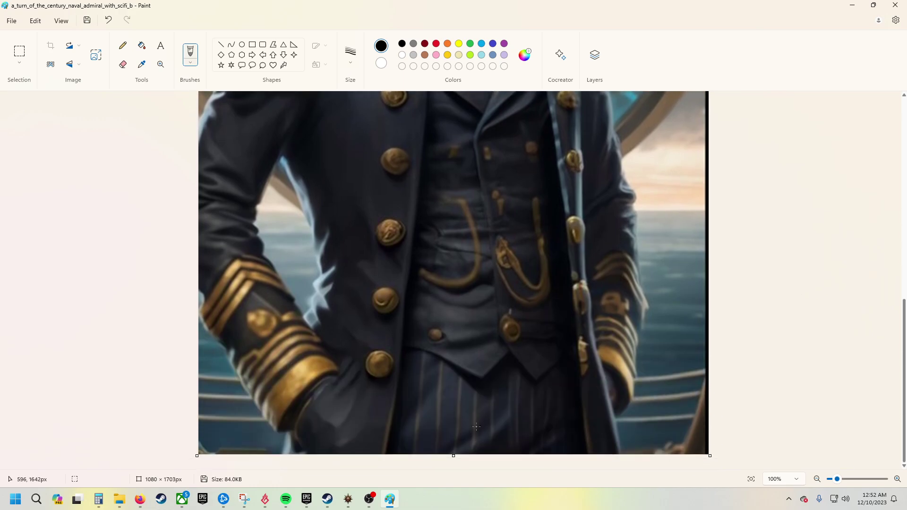
left_click_drag(453, 454, 463, 351)
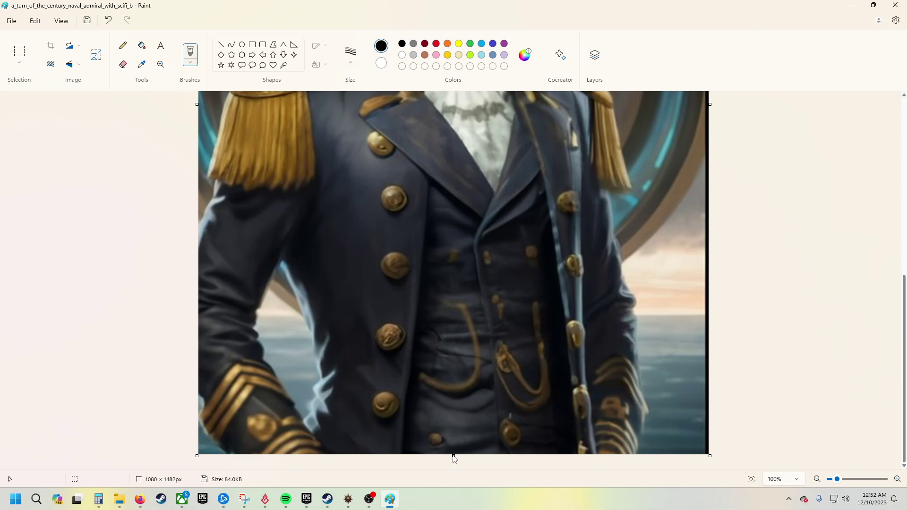
left_click_drag(454, 456, 457, 456)
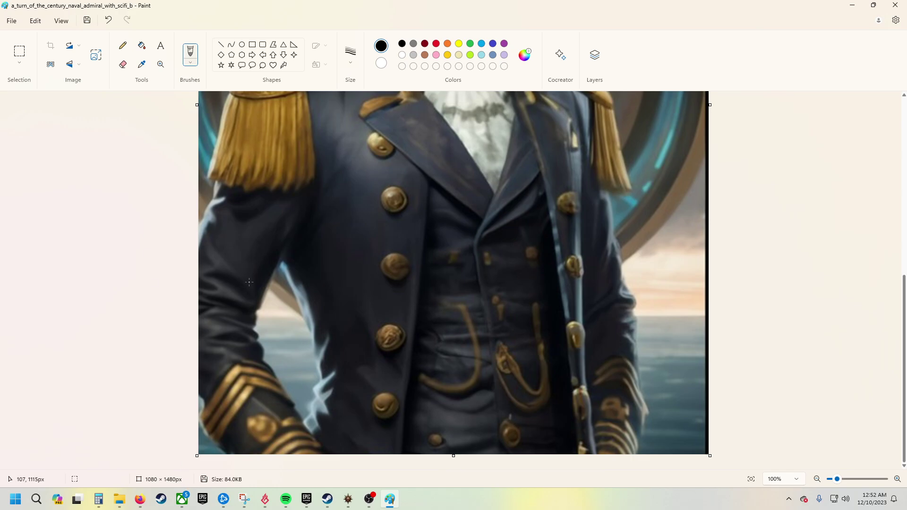
scroll(249, 282, "up", 8)
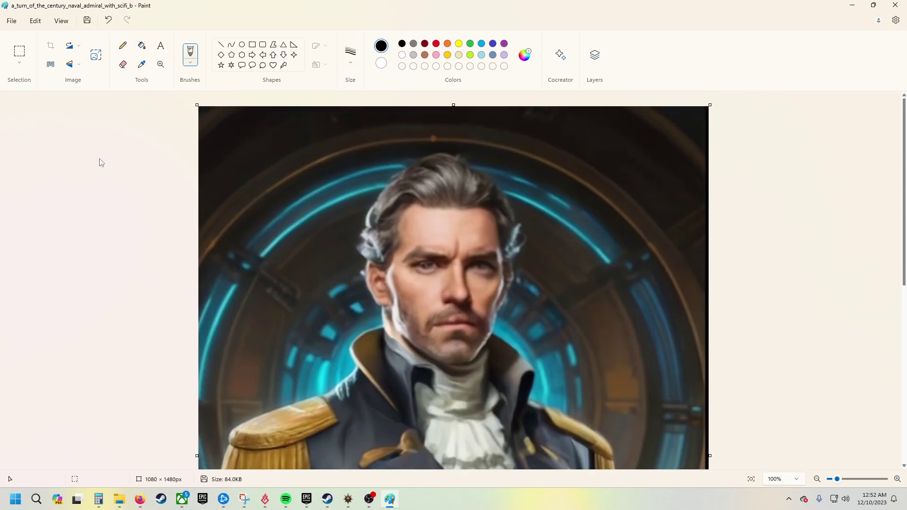
Save a PNG copy of the 1080 × 1480 portrait as 'normal' in Pictures
left_click(11, 21)
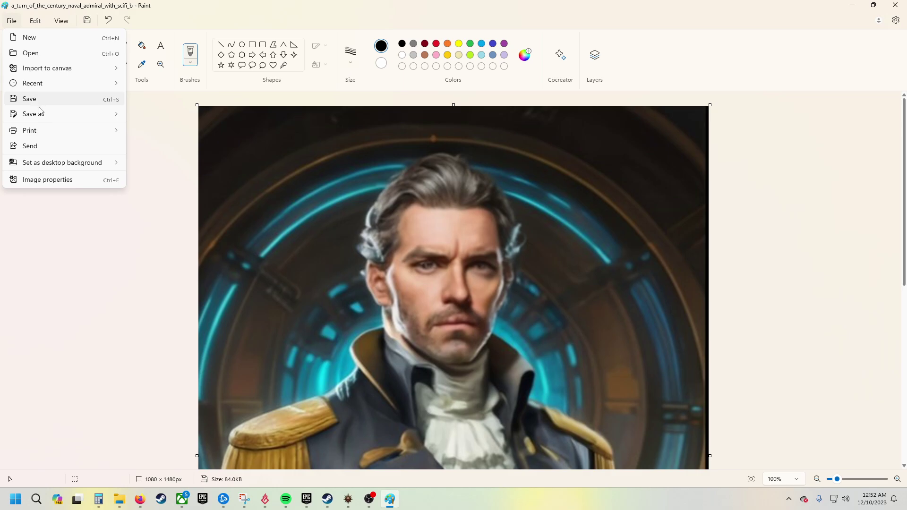
mouse_move(40, 114)
left_click(144, 119)
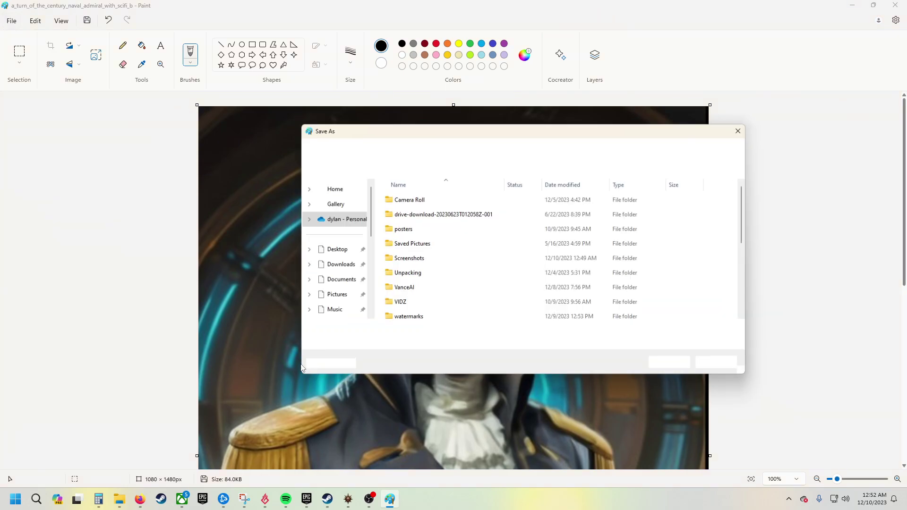
left_click(336, 295)
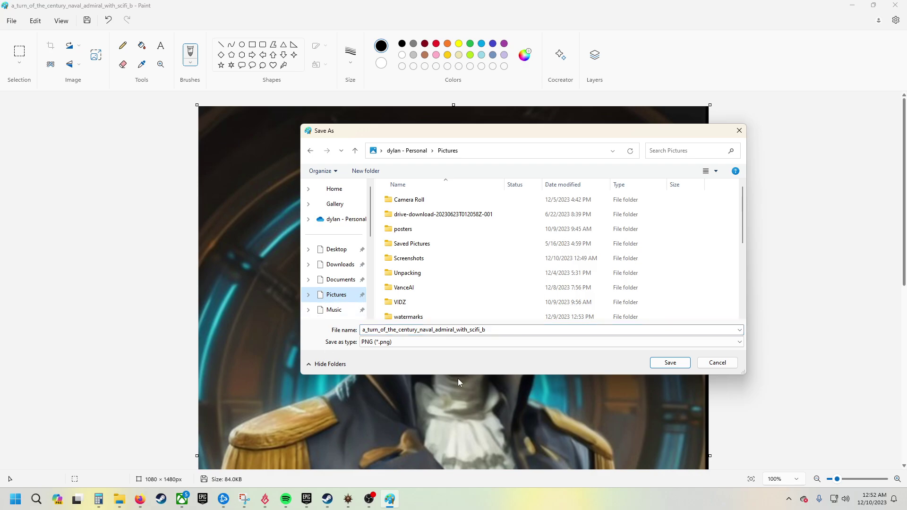
left_click(507, 332)
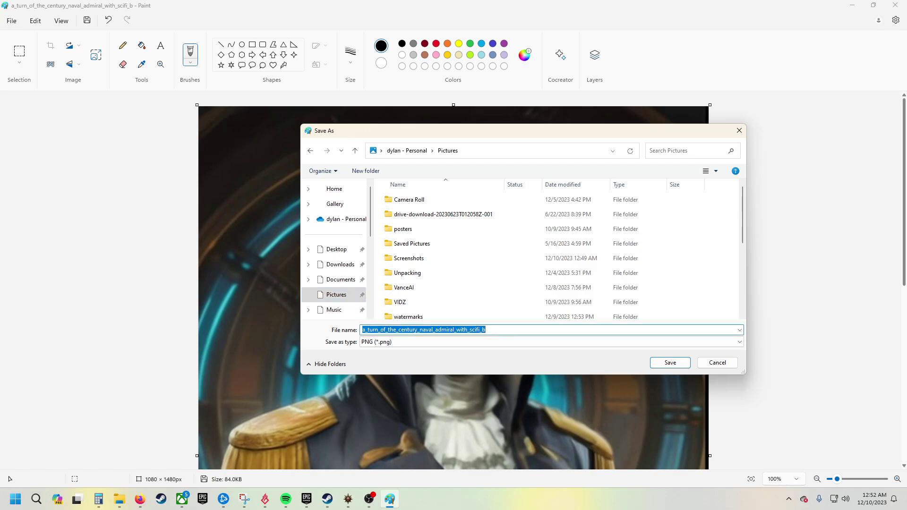
type("normal")
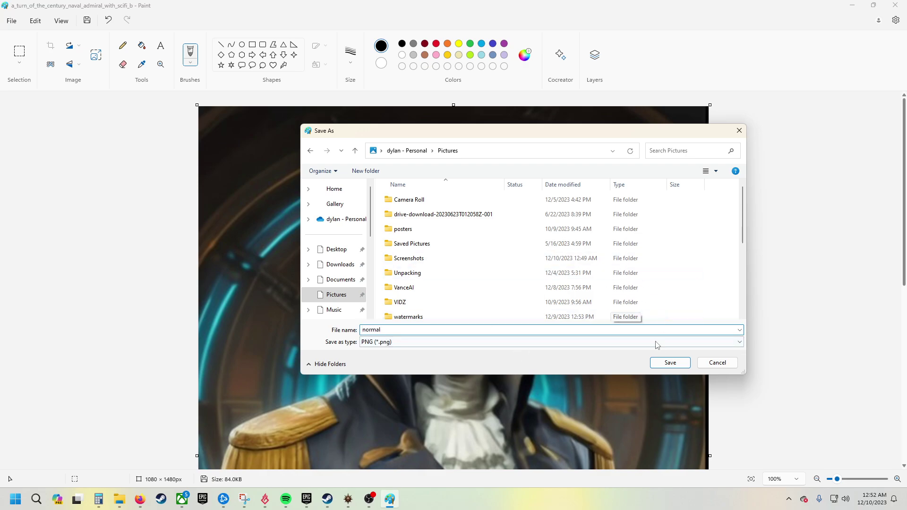
left_click(669, 364)
scroll(783, 363, "down", 7)
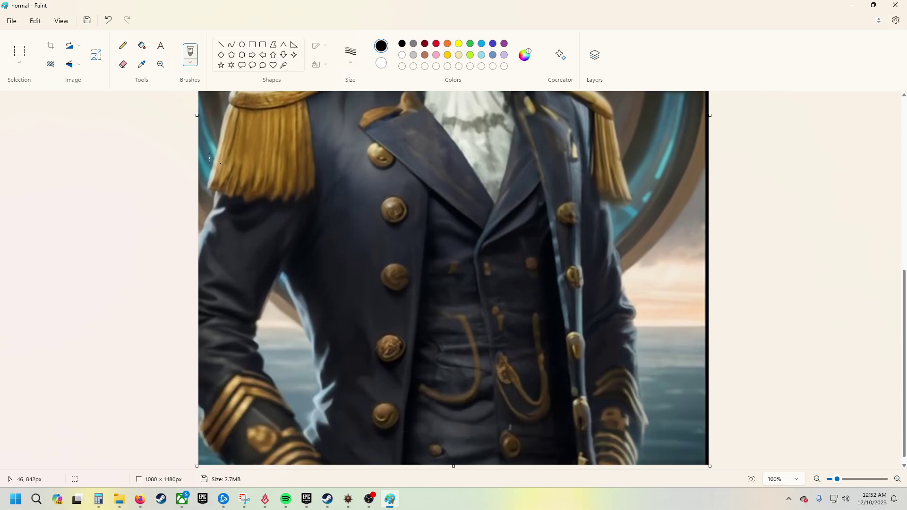
Resize the portrait in pixels to 448 wide by 600 high, proportions unlinked
left_click(96, 54)
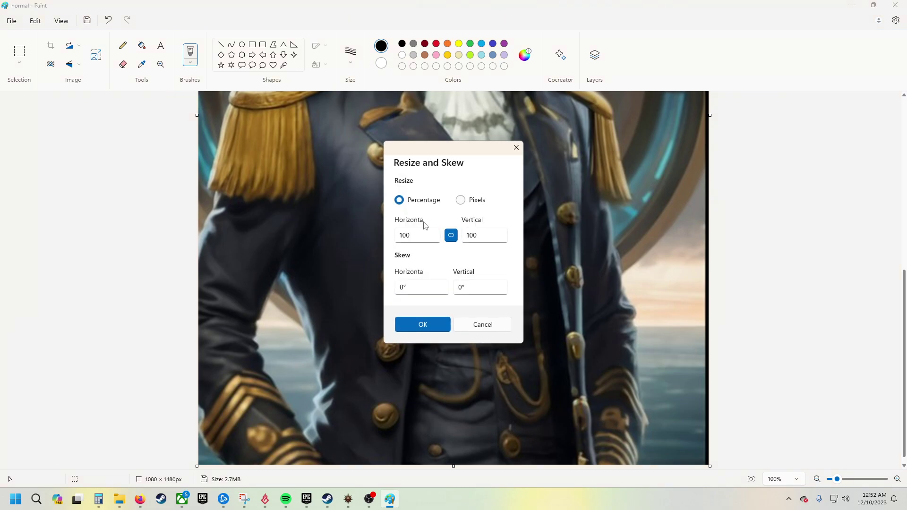
left_click(460, 200)
left_click(423, 237)
type("448")
left_click(451, 235)
left_click(479, 239)
type("6")
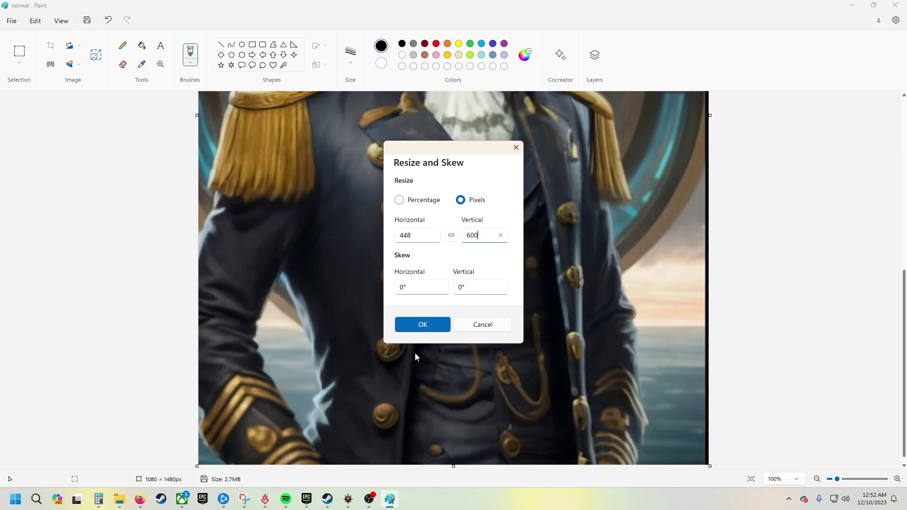
left_click(438, 326)
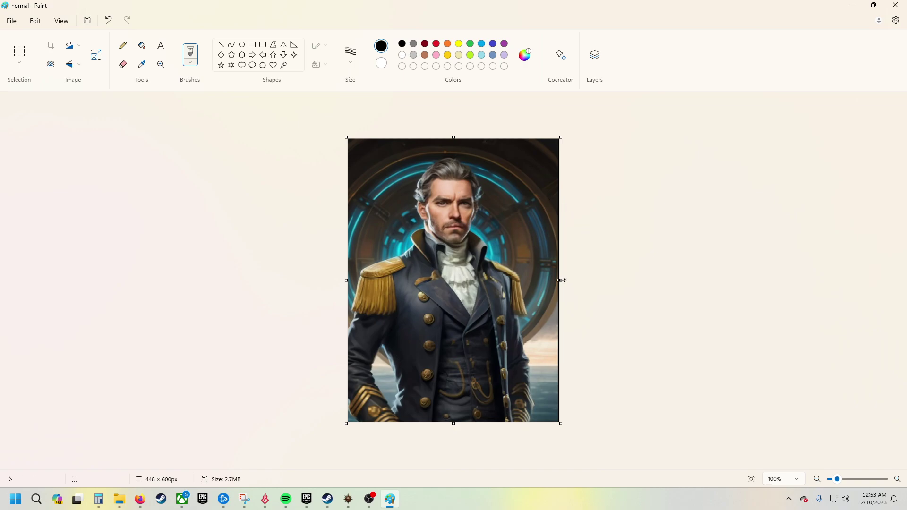
After an accidental canvas drag to 444 px wide, resize back to 448 × 600 px
left_click_drag(561, 280, 559, 280)
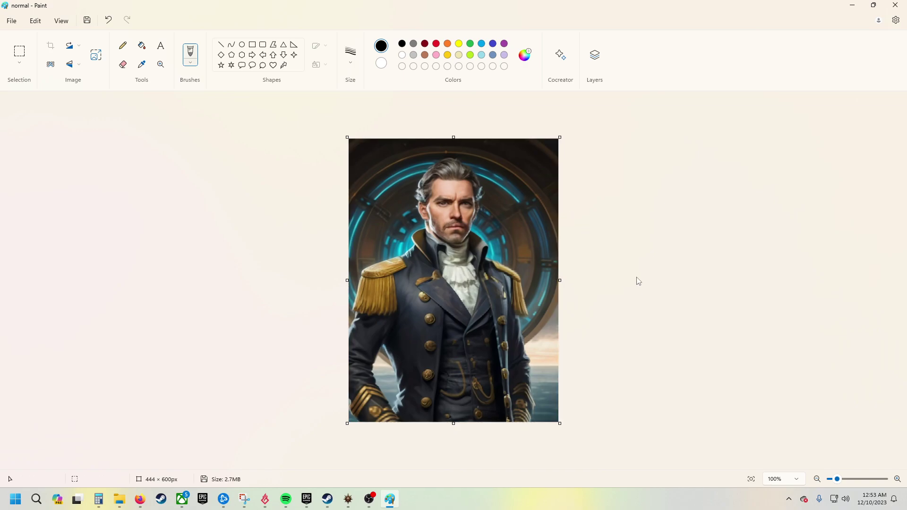
left_click(96, 55)
left_click(463, 198)
left_click(451, 235)
left_click_drag(432, 237, 408, 239)
left_click(405, 236)
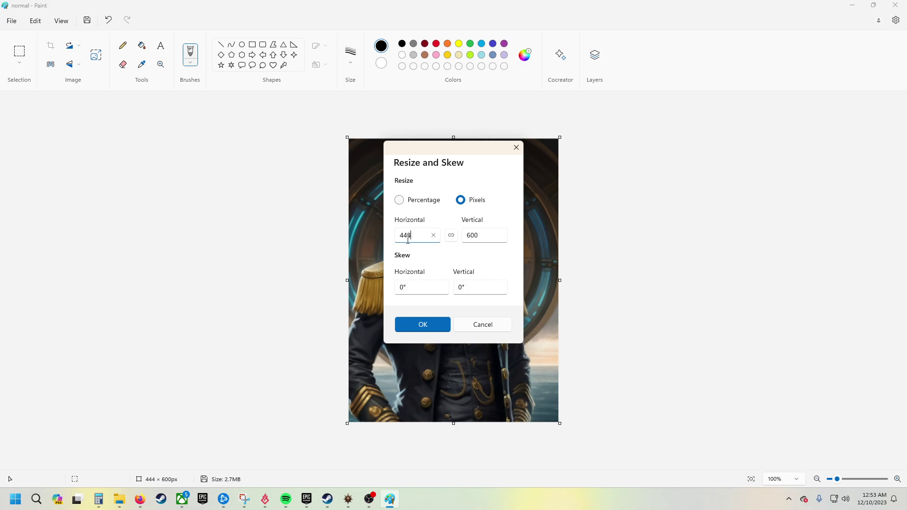
left_click(424, 325)
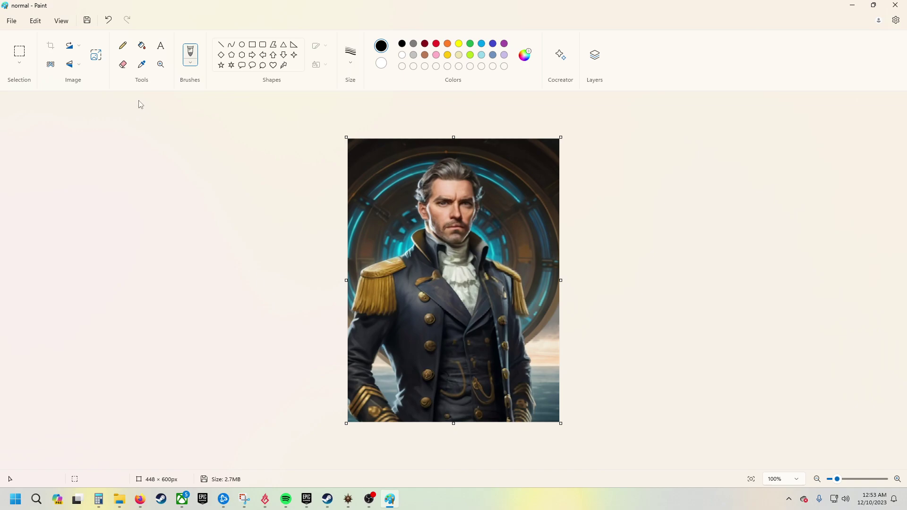
Save a PNG copy of the 448 × 600 portrait named 'medium'
left_click(11, 21)
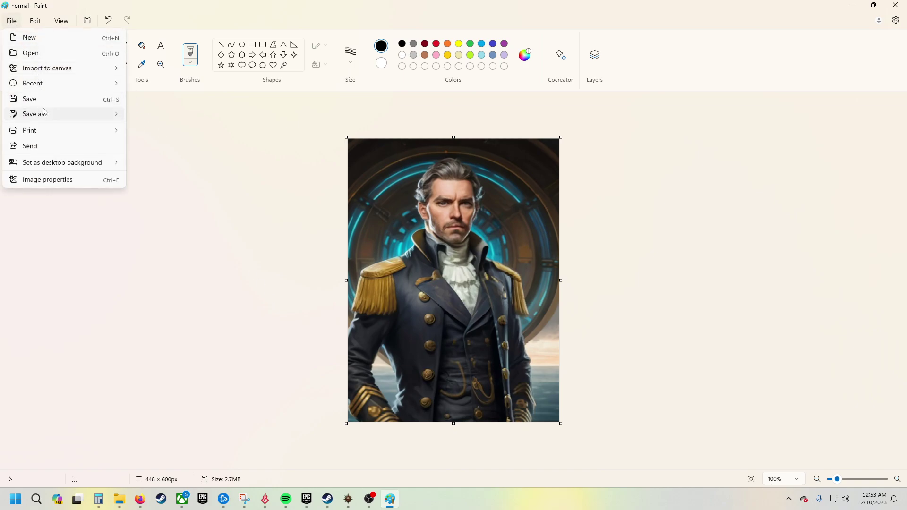
mouse_move(90, 115)
left_click(136, 119)
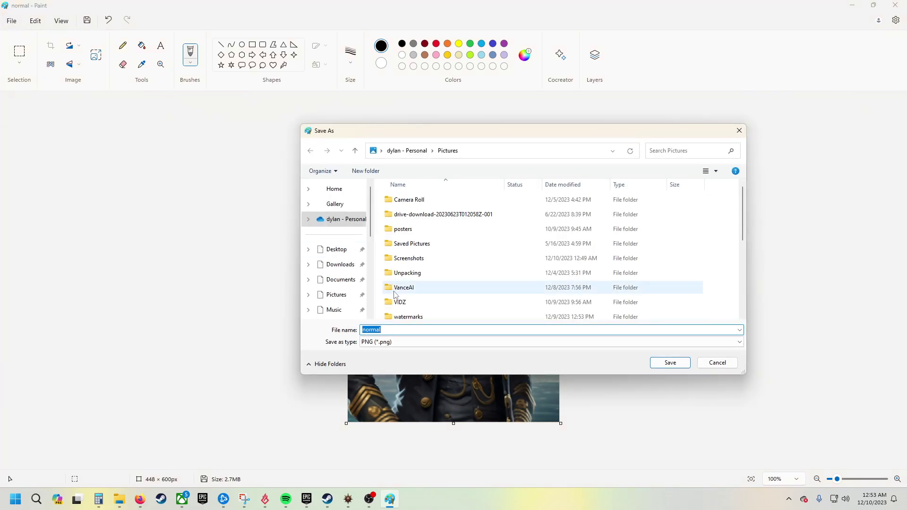
type("medium")
left_click(668, 365)
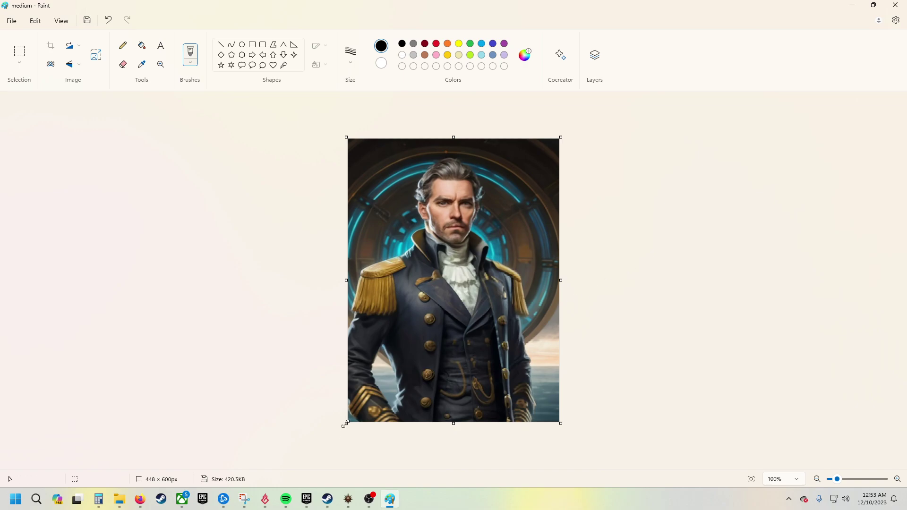
Crop to a head-and-shoulders selection, then undo back to the full 448 × 600 image
left_click_drag(345, 424, 396, 291)
key("ctrl+shift+x")
key("ctrl+a")
left_click_drag(538, 358, 477, 353)
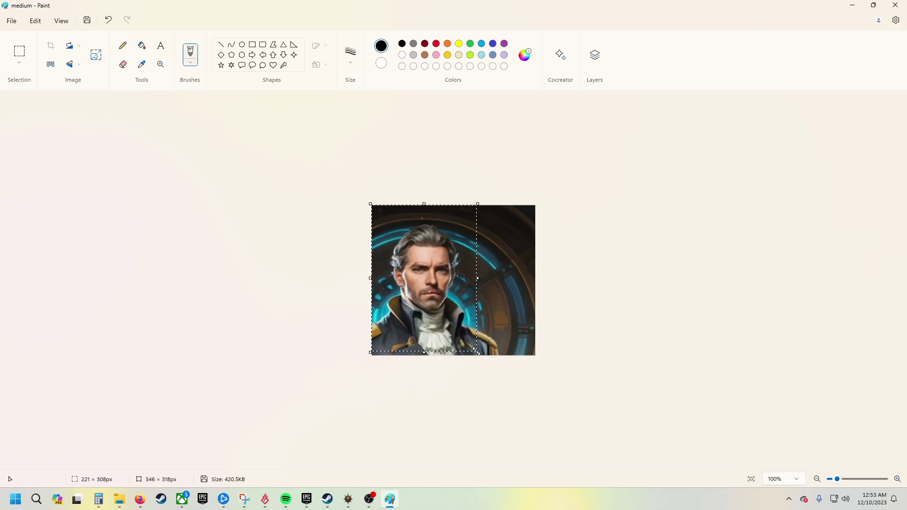
left_click_drag(477, 350, 497, 360)
key("ctrl+shift+x")
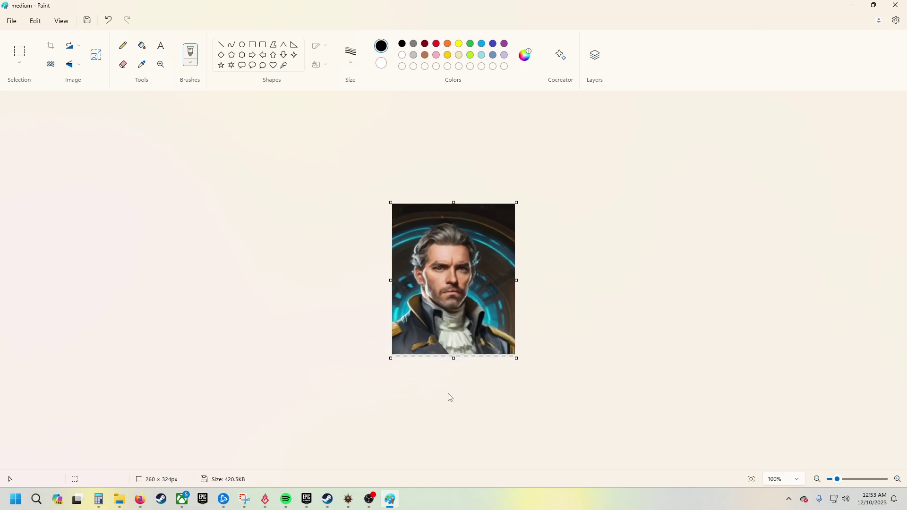
key("ctrl+z")
key("ctrl+z")
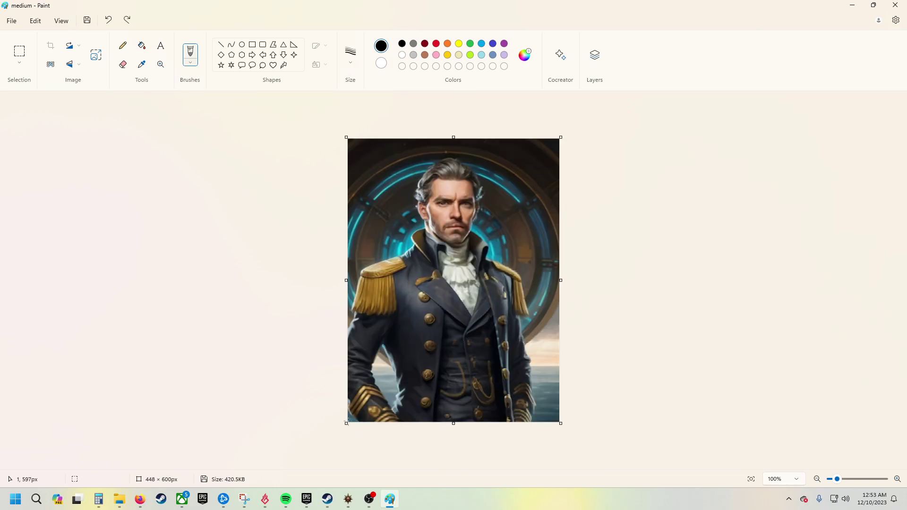
Crop again from the bottom-left and select a tighter head-and-shoulders area
key("ctrl+a")
left_click_drag(347, 423, 387, 337)
key("ctrl+shift+x")
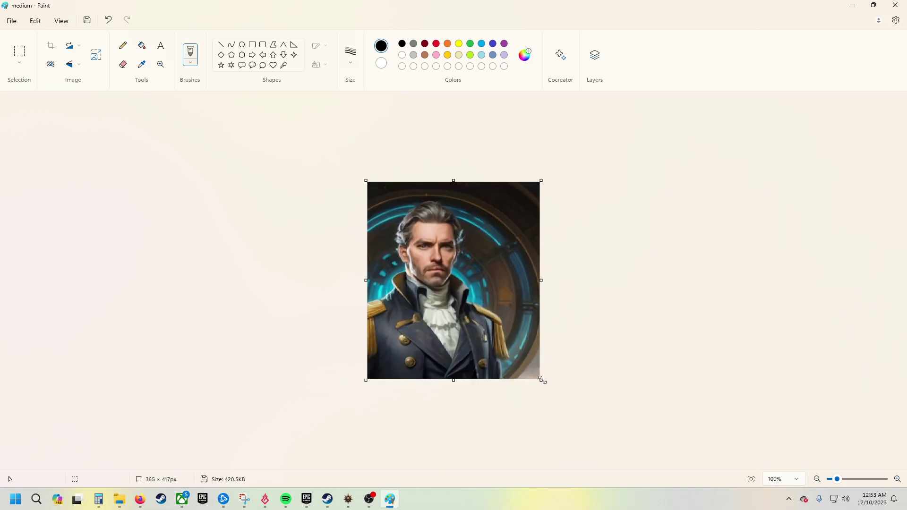
key("ctrl+a")
left_click_drag(541, 379, 490, 342)
Crop to 260 × 335 px, then resize in pixels to 260 × 336
key("ctrl+shift+x")
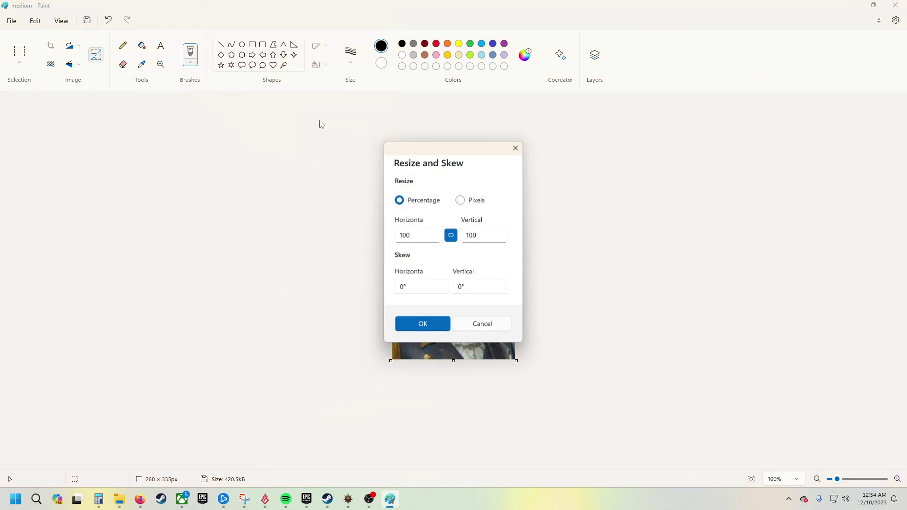
left_click(461, 201)
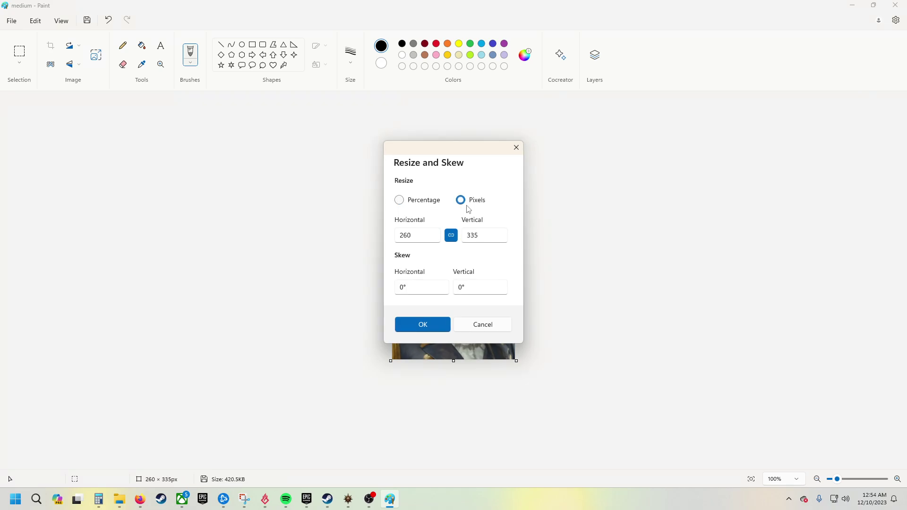
left_click(491, 238)
type("33")
key("BackSpace")
key("BackSpace")
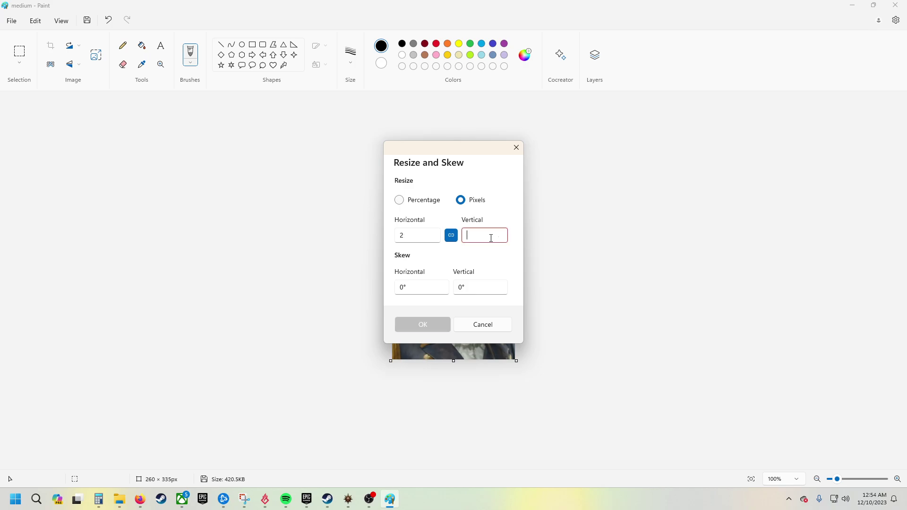
type("336")
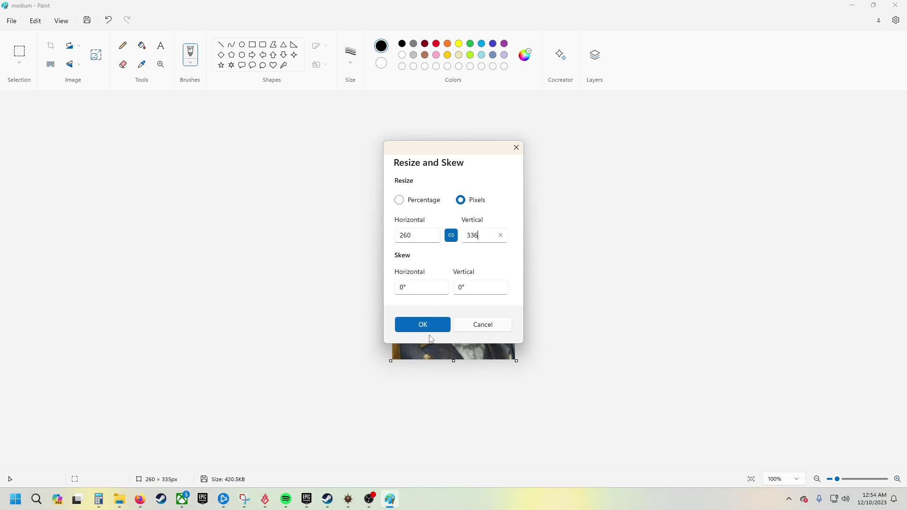
left_click(430, 330)
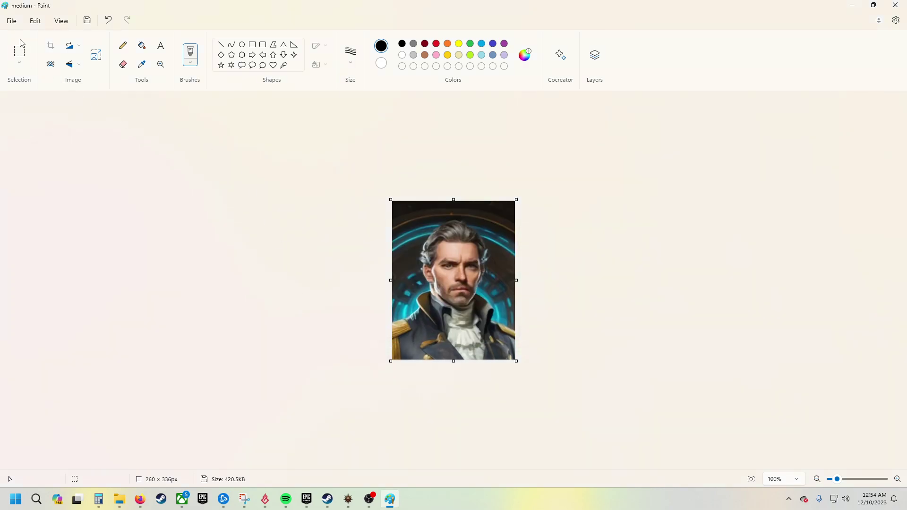
Save a PNG copy of the portrait named 'small'
left_click(11, 21)
mouse_move(117, 120)
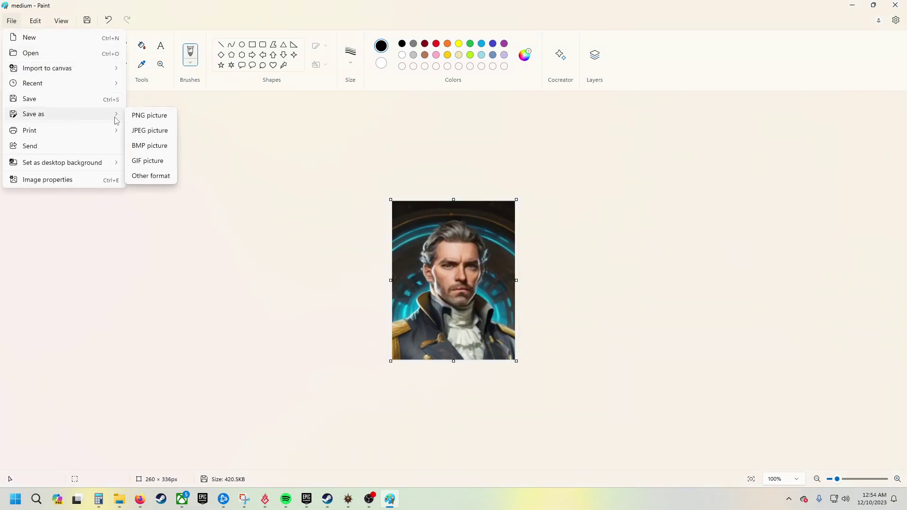
left_click(144, 116)
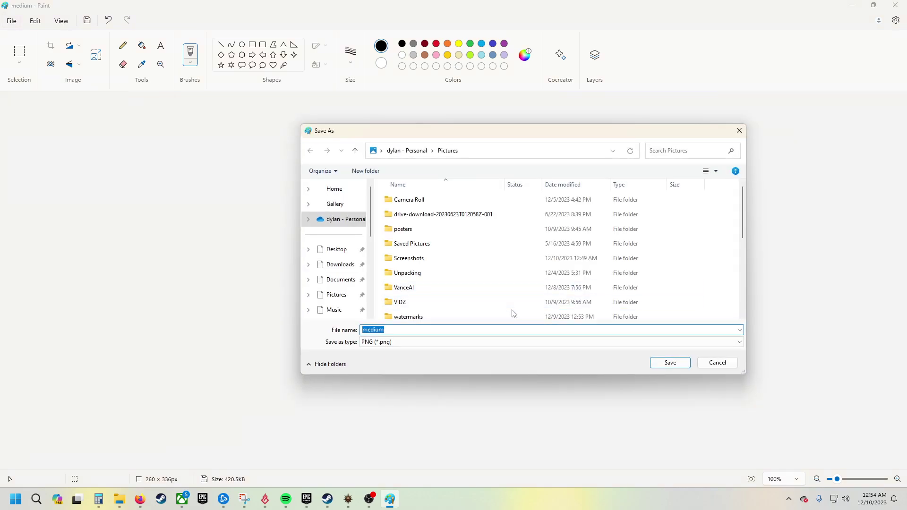
type("small")
left_click(666, 362)
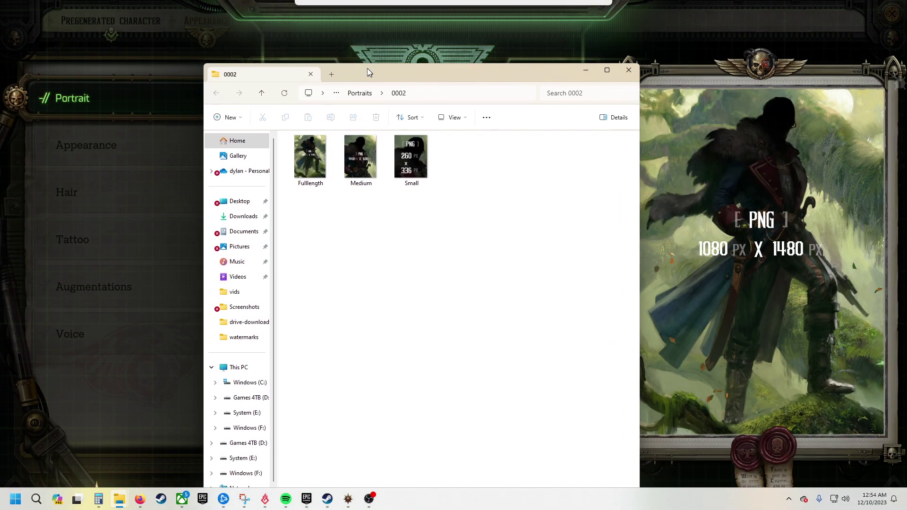
Move the Explorer window showing portrait folder 0002 up and to the right
left_click_drag(367, 68, 405, 23)
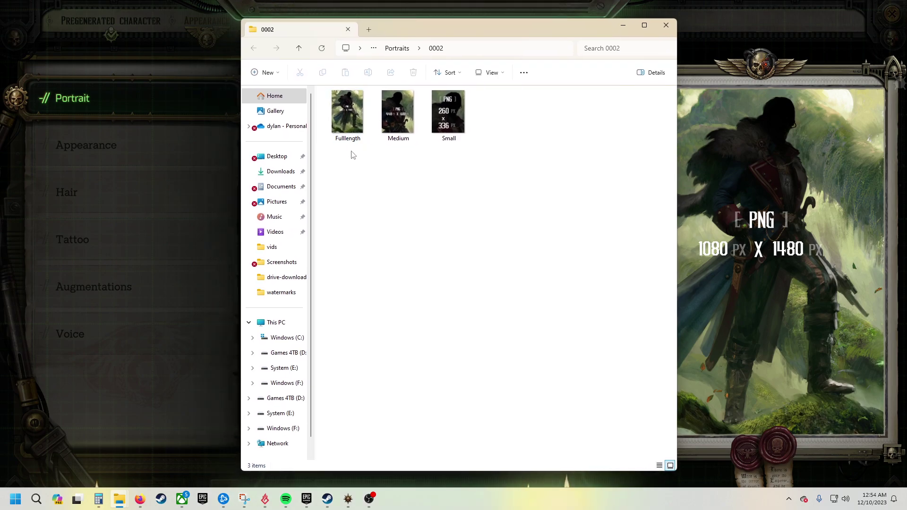
Browse the Portraits folders, checking 0001, and open folder 0002
left_click(397, 49)
double_click(354, 110)
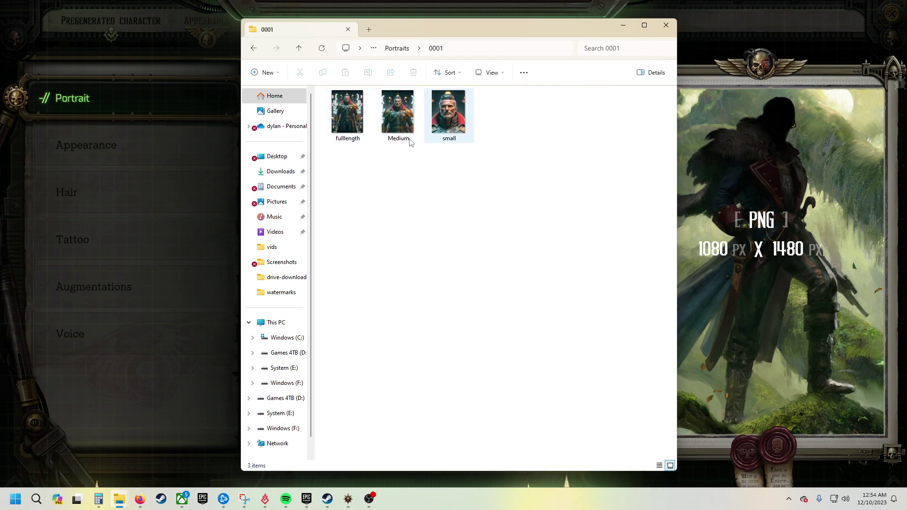
left_click(253, 48)
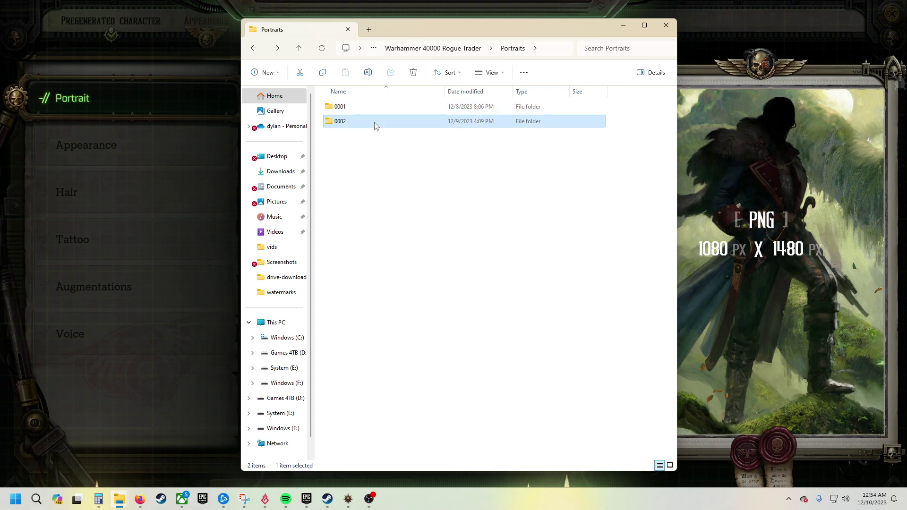
double_click(374, 121)
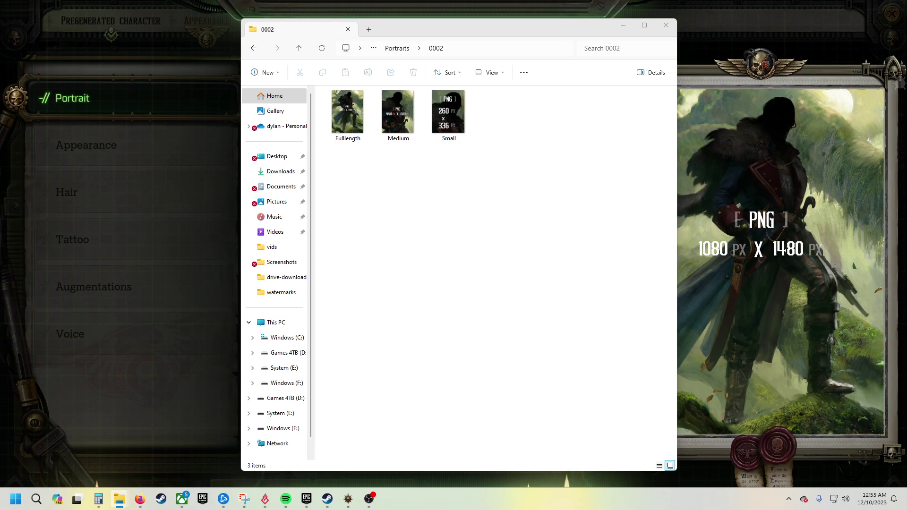
Move the new small and medium images into 0002, replacing the existing files
left_click_drag(669, 316, 513, 229)
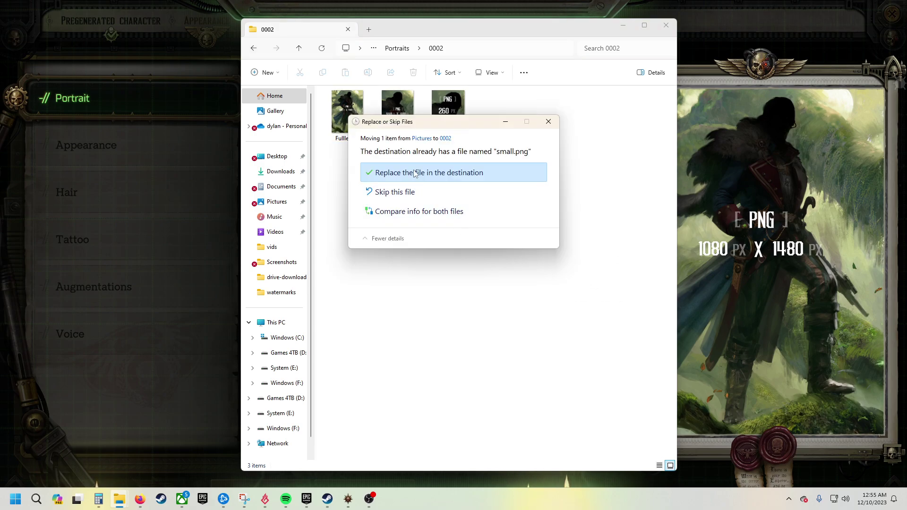
left_click(415, 174)
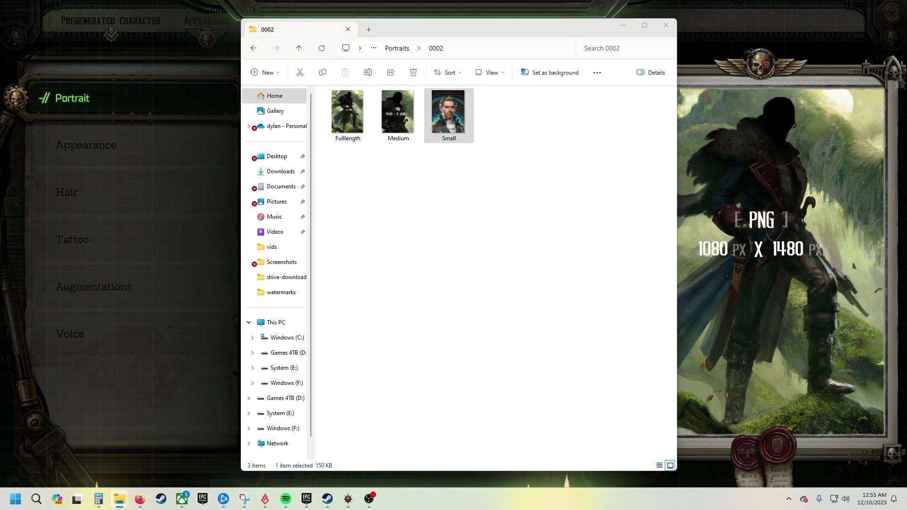
left_click_drag(711, 286, 537, 285)
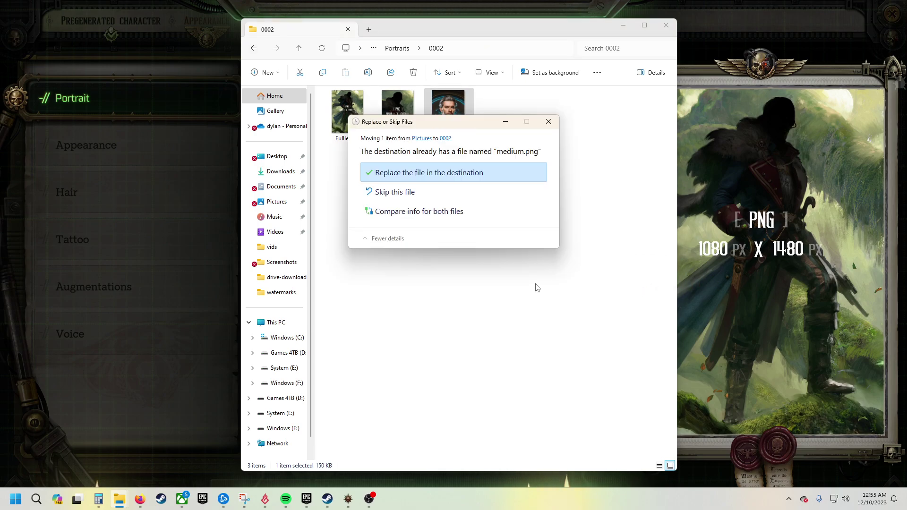
left_click(411, 174)
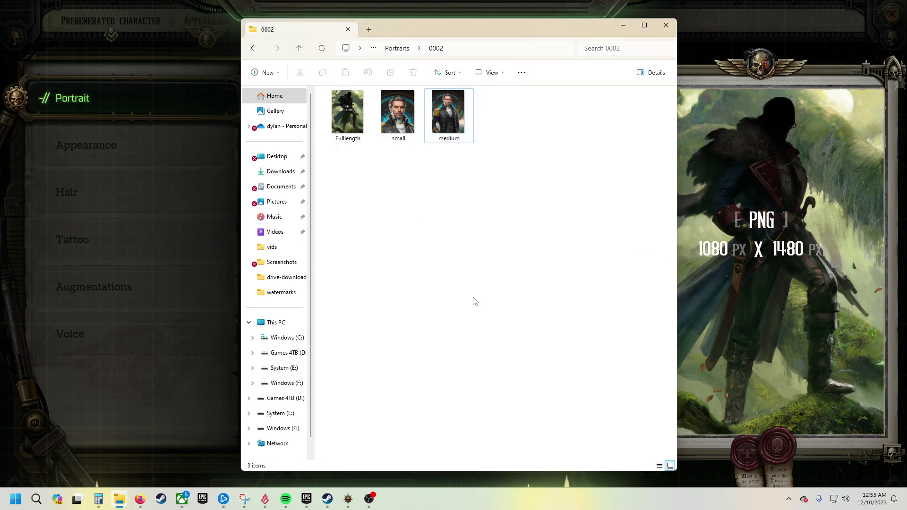
Move the full-size 'normal' image into 0002 and rename the old Fulllength to Fulllength1
left_click_drag(711, 285, 571, 323)
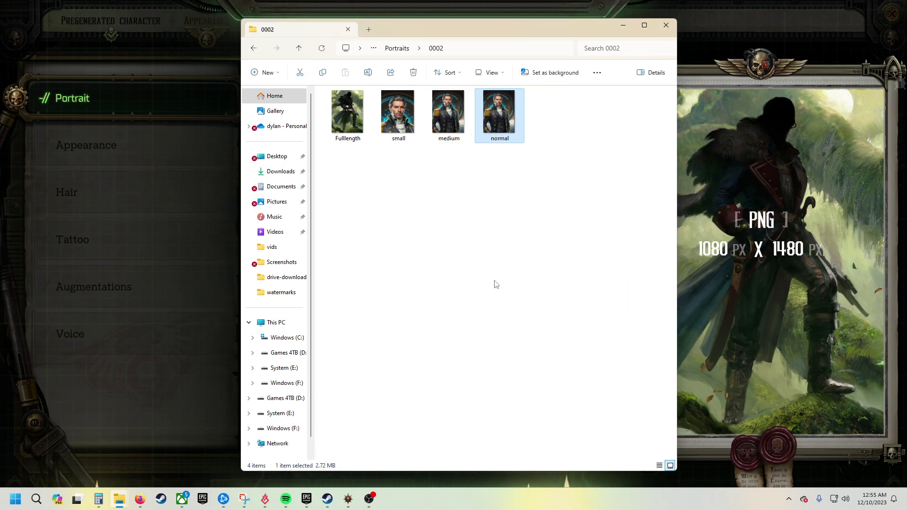
left_click(350, 120)
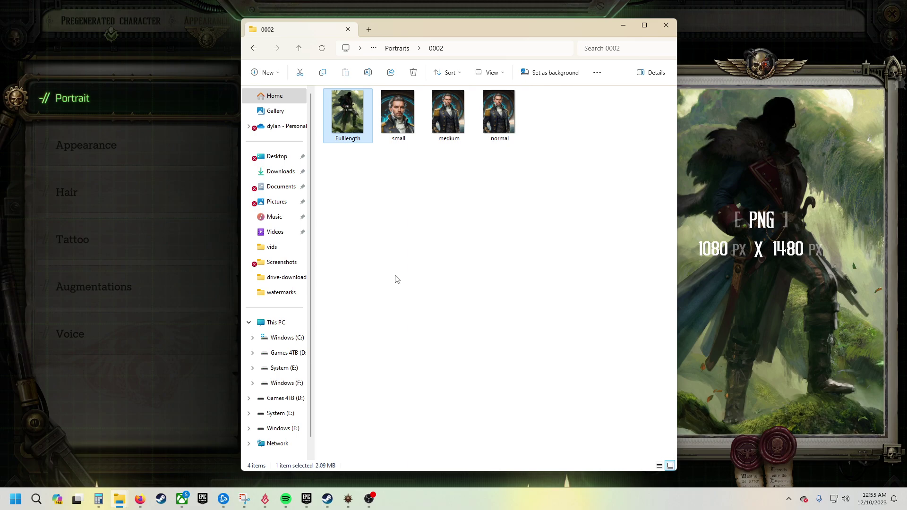
left_click(504, 137)
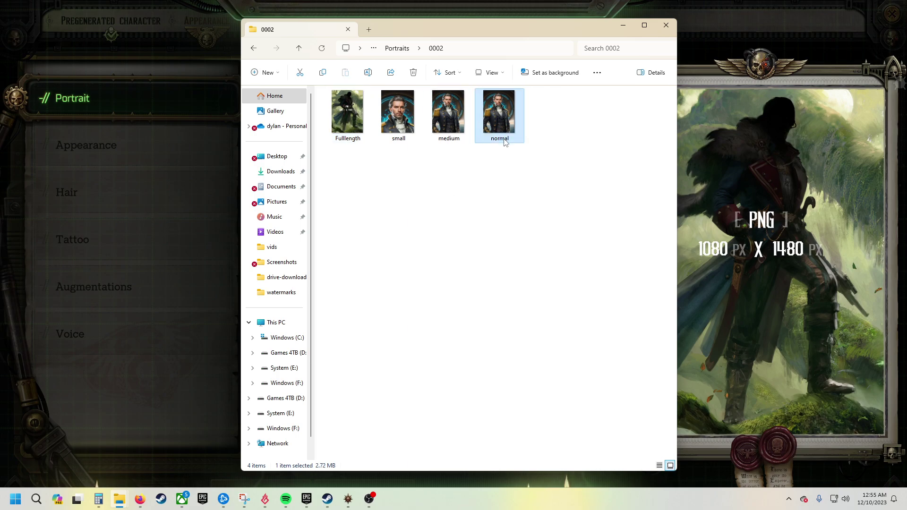
left_click(334, 142)
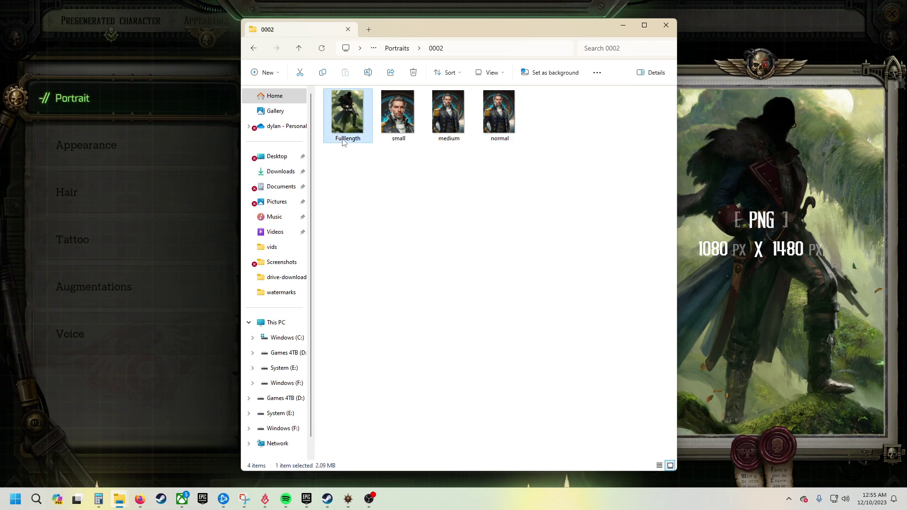
left_click(360, 139)
left_click(363, 138)
type("1")
left_click(498, 142)
Rename 'normal' to Fulllength and delete the old Fulllength1 image
left_click(508, 139)
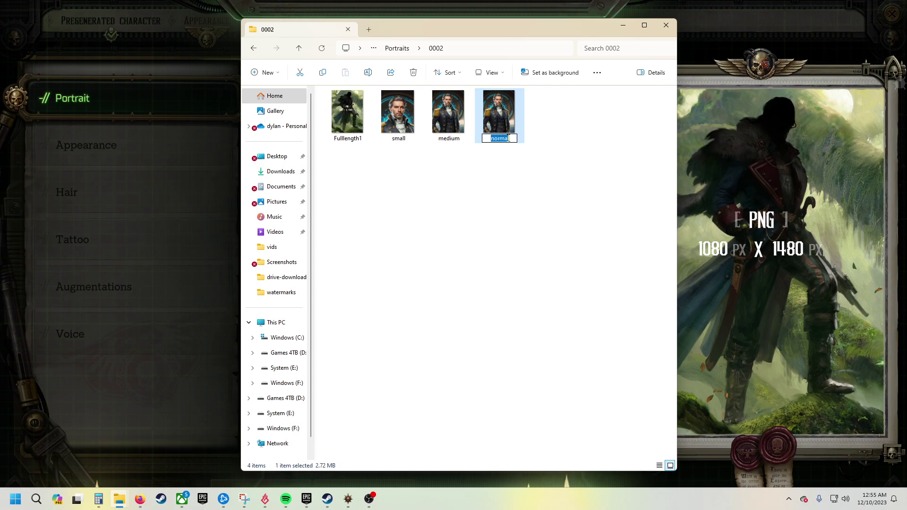
type("Fulllenc")
type("th")
key("Return")
left_click(510, 208)
left_click(347, 113)
key("Delete")
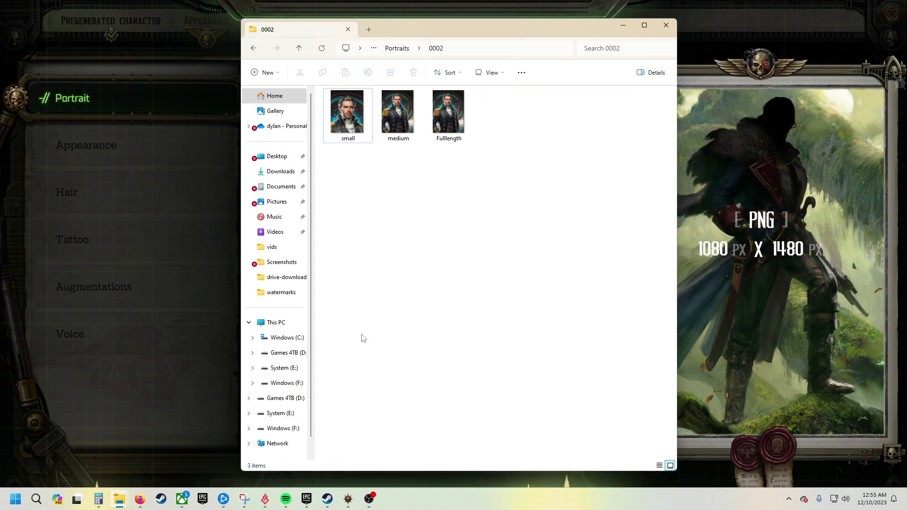
Back in the game, refresh the Custom Portrait panel to load the admiral images from 0002
left_click(561, 11)
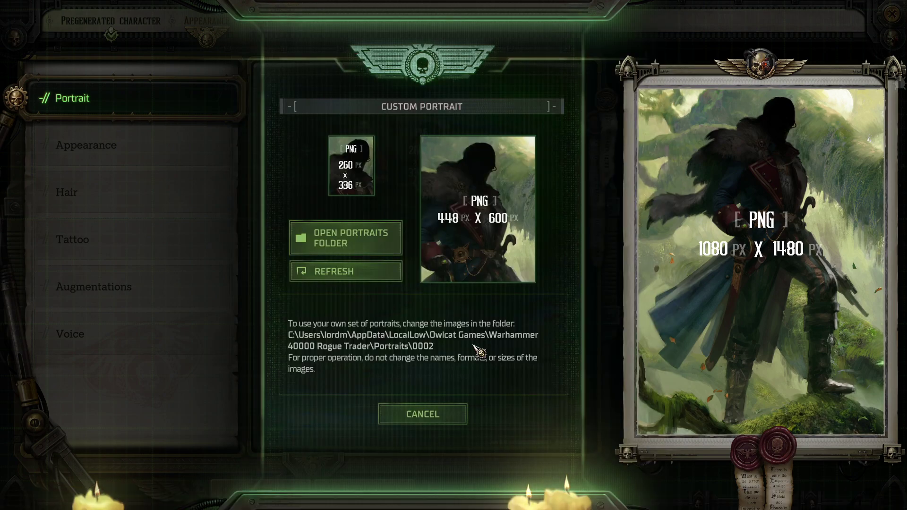
left_click(344, 278)
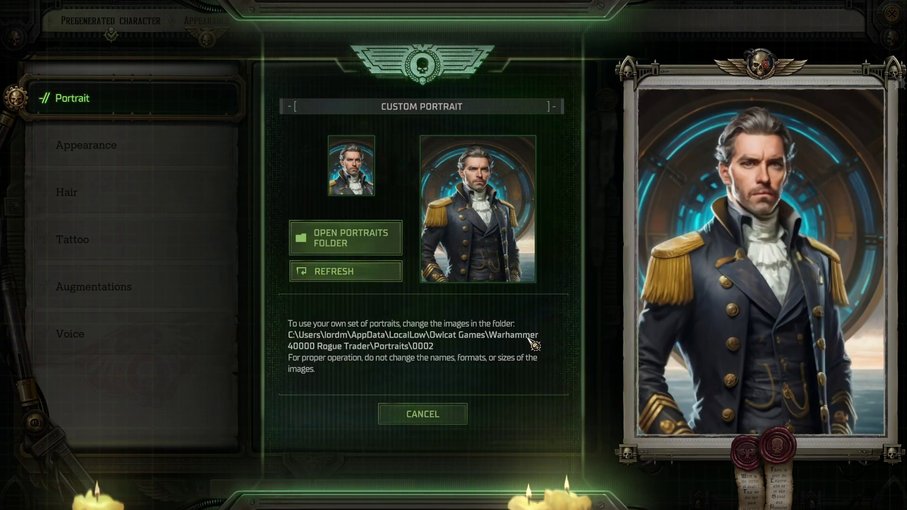